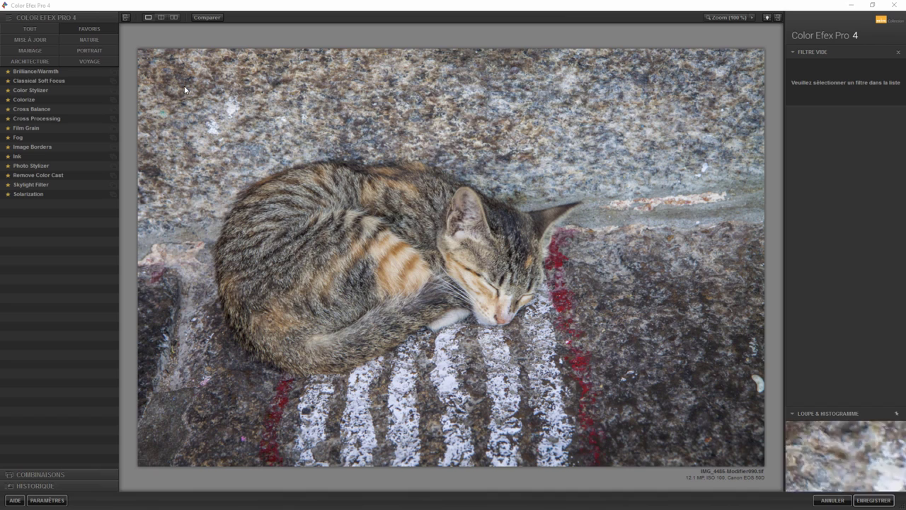
- Apply Brilliance/Warmth, warm the photo, and boost saturation and perceptual saturation to 52%
{"action": "left_click", "coordinate": [39, 73]}
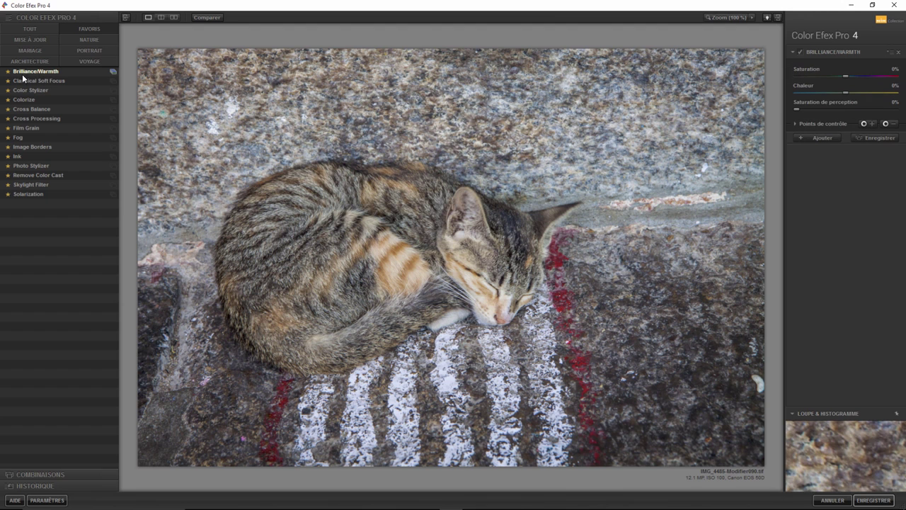
{"action": "mouse_move", "coordinate": [845, 91]}
{"action": "left_mouse_down"}
{"action": "mouse_move", "coordinate": [900, 92]}
{"action": "mouse_move", "coordinate": [770, 95]}
{"action": "mouse_move", "coordinate": [848, 96]}
{"action": "left_mouse_up"}
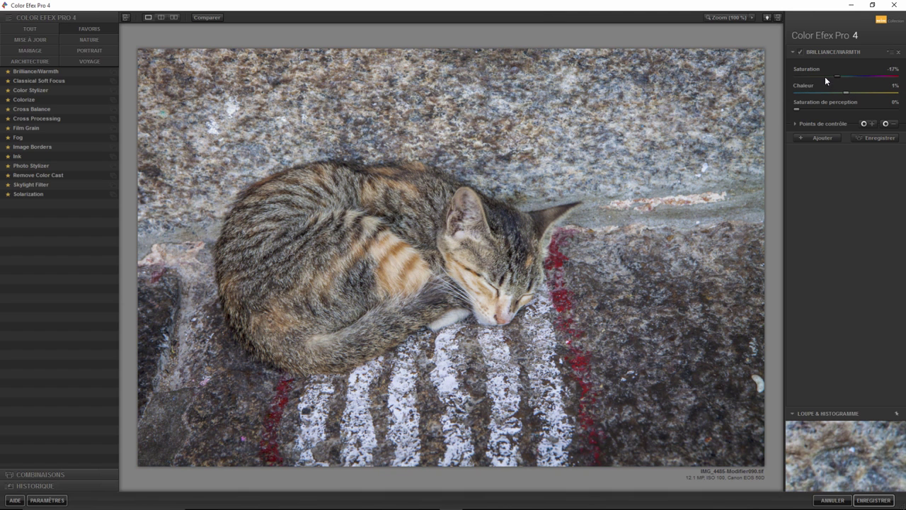
{"action": "left_click_drag", "start_coordinate": [797, 76], "coordinate": [858, 76]}
{"action": "left_click_drag", "start_coordinate": [813, 109], "coordinate": [830, 109]}
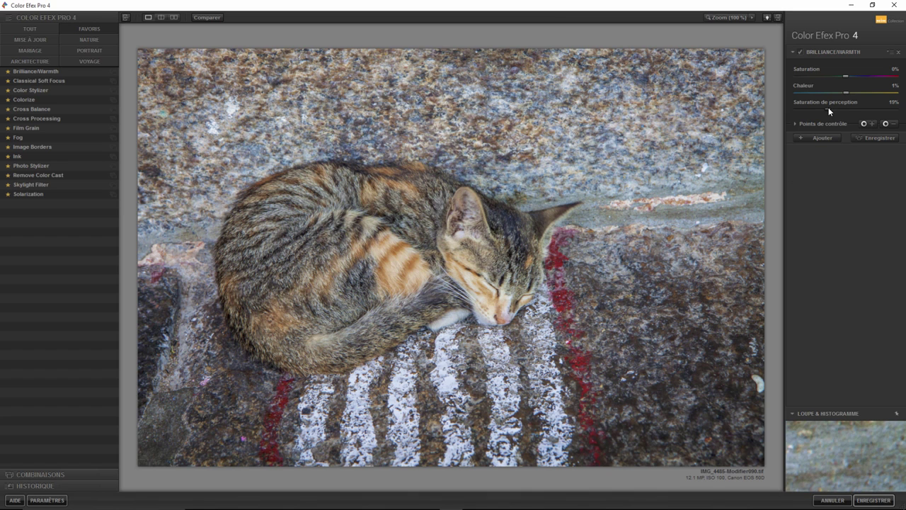
{"action": "left_click_drag", "start_coordinate": [873, 109], "coordinate": [882, 109]}
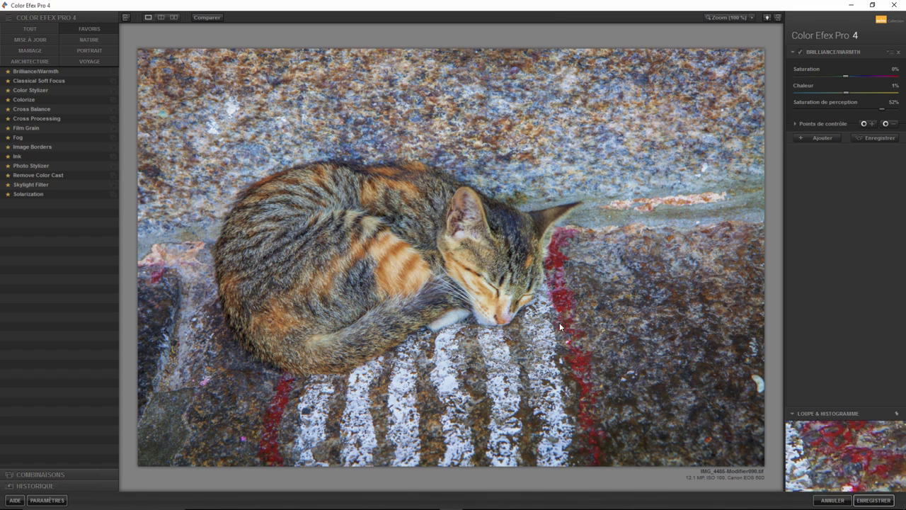
- Reset perceptual saturation and saturation to 0% and cool the warmth toward blue
{"action": "double_click", "coordinate": [882, 110]}
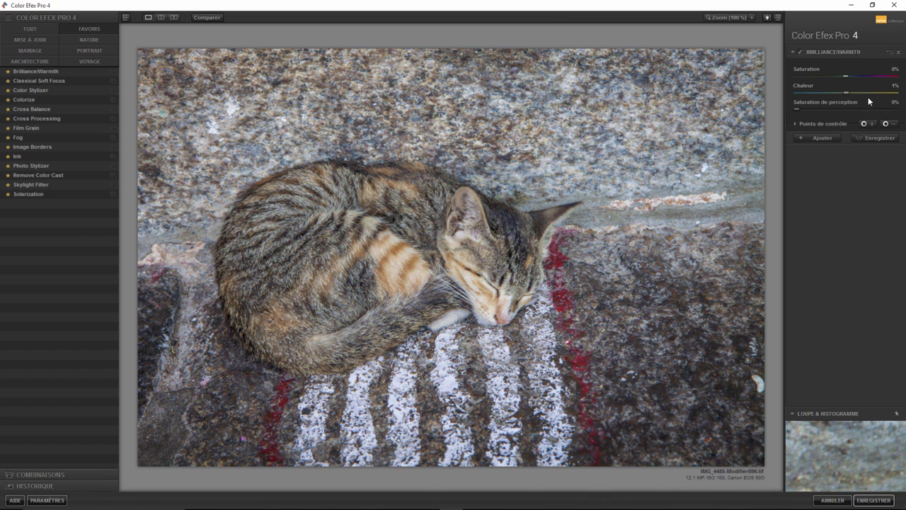
{"action": "left_click_drag", "start_coordinate": [845, 76], "coordinate": [896, 77]}
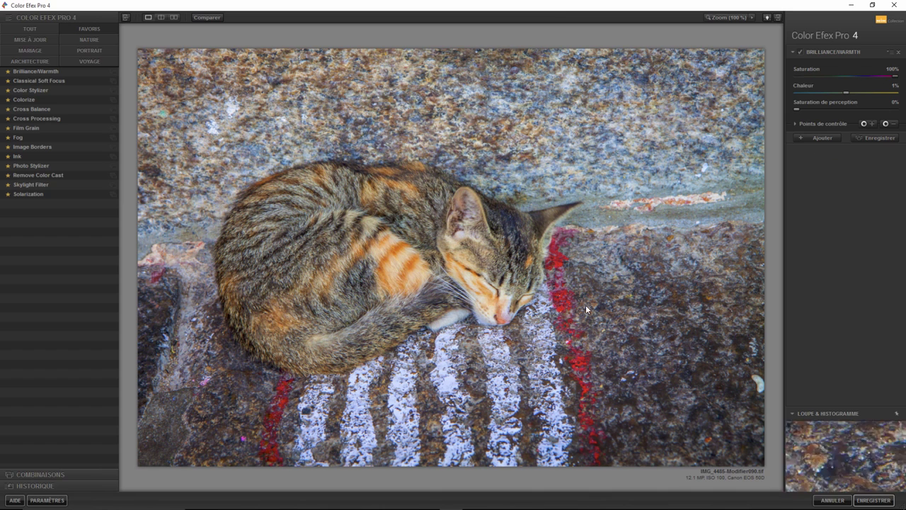
{"action": "double_click", "coordinate": [895, 76]}
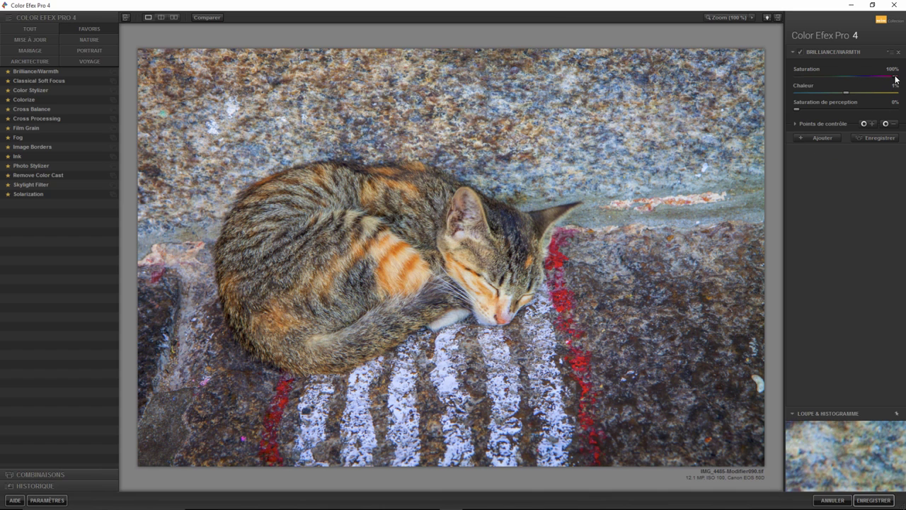
{"action": "mouse_move", "coordinate": [845, 92]}
{"action": "left_mouse_down"}
{"action": "mouse_move", "coordinate": [795, 95]}
{"action": "mouse_move", "coordinate": [847, 102]}
{"action": "left_mouse_up"}
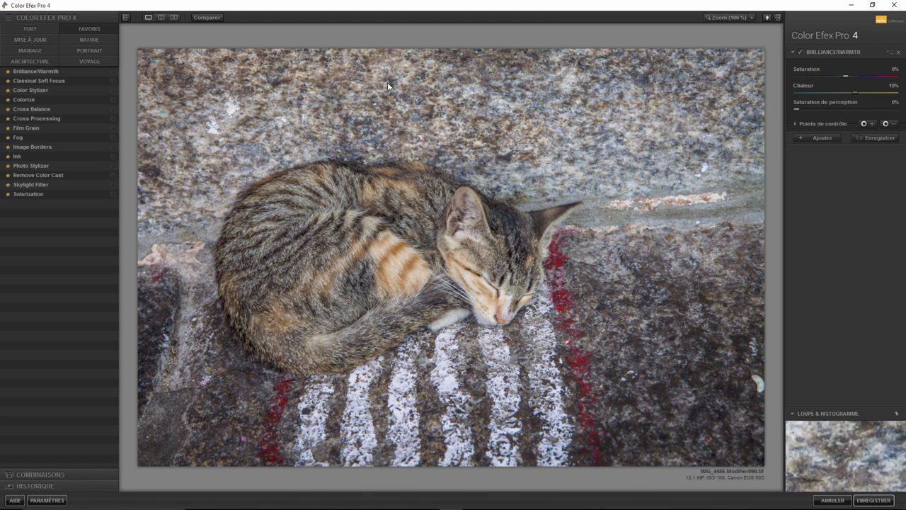
{"action": "left_click", "coordinate": [63, 80]}
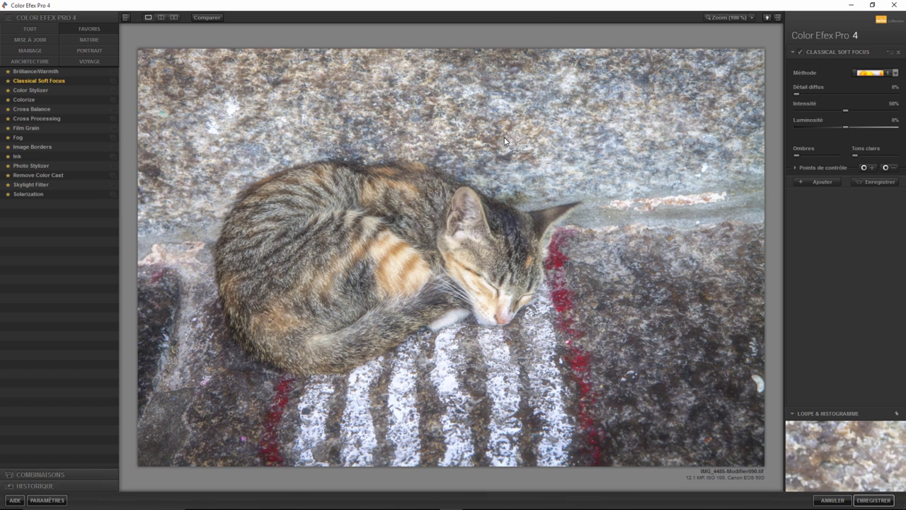
- Try Diffusion 2, then set Classical Soft Focus to Flou 1 at 95% intensity, brightness 0%
{"action": "left_click", "coordinate": [894, 73]}
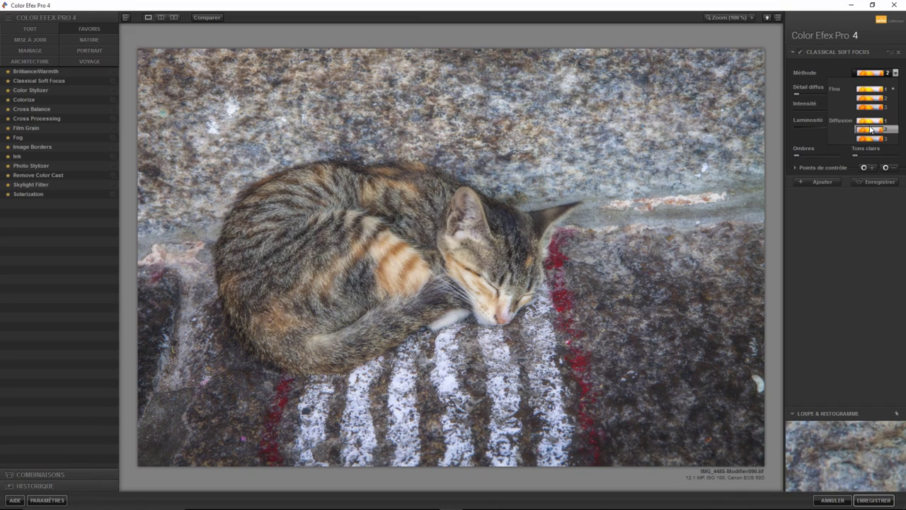
{"action": "left_click", "coordinate": [870, 130]}
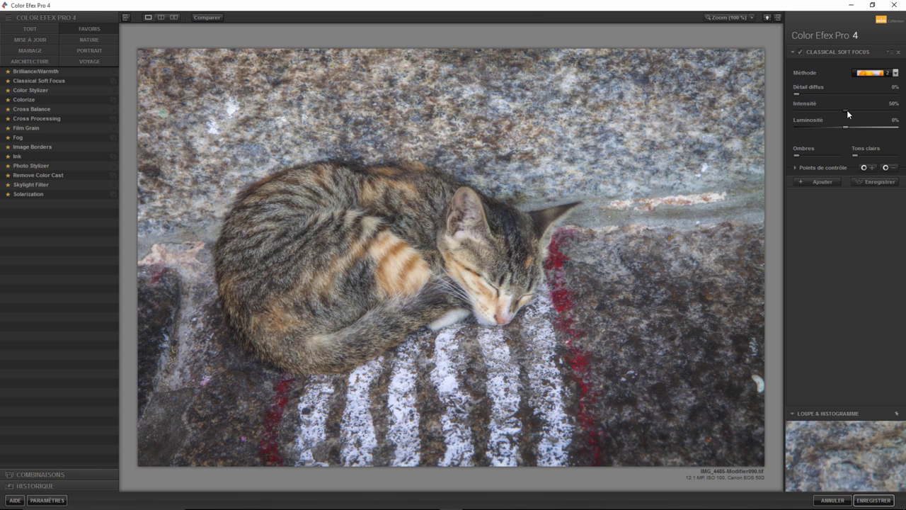
{"action": "left_click_drag", "start_coordinate": [846, 111], "coordinate": [771, 113]}
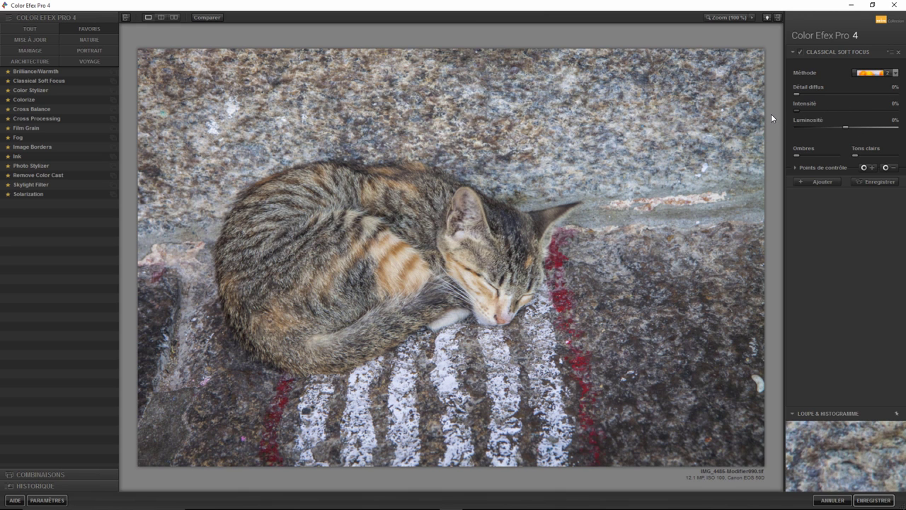
{"action": "left_click_drag", "start_coordinate": [850, 119], "coordinate": [893, 121]}
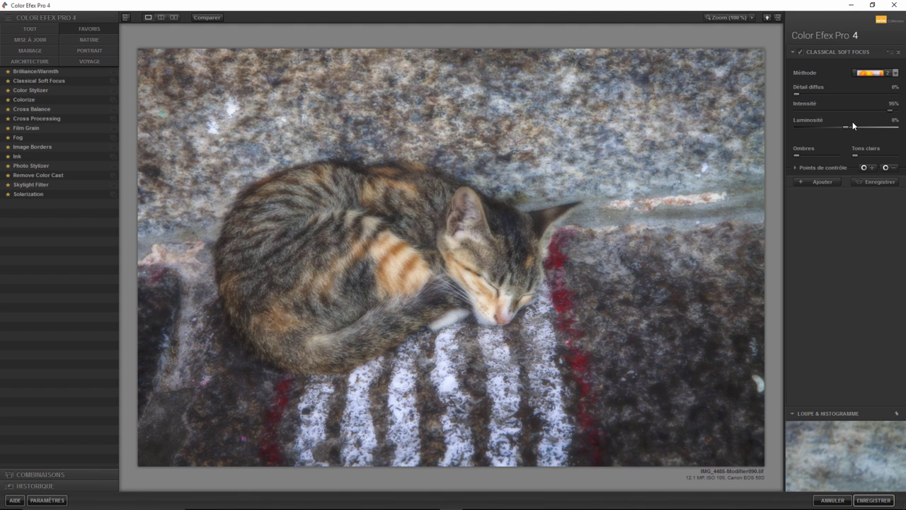
{"action": "mouse_move", "coordinate": [856, 125]}
{"action": "left_mouse_down"}
{"action": "mouse_move", "coordinate": [823, 129]}
{"action": "mouse_move", "coordinate": [857, 128]}
{"action": "left_mouse_up"}
{"action": "left_click", "coordinate": [896, 73]}
{"action": "left_click", "coordinate": [865, 88]}
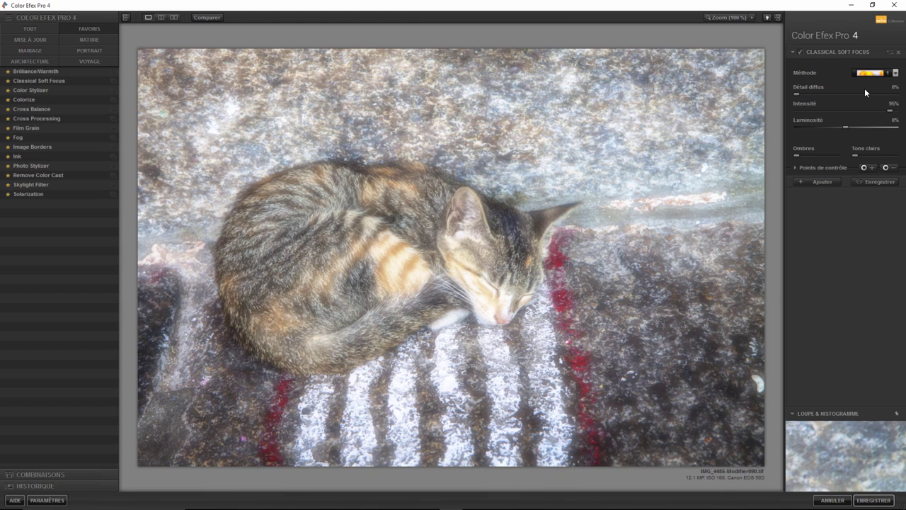
{"action": "left_click", "coordinate": [715, 17]}
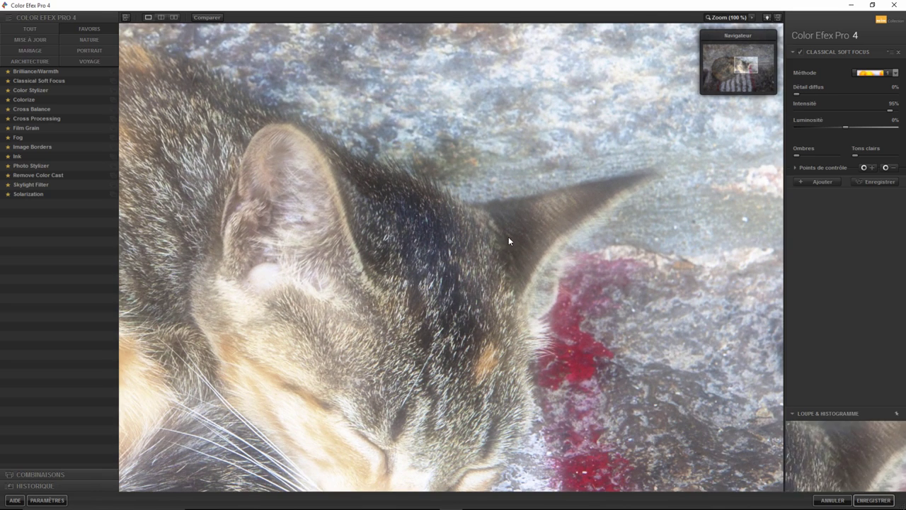
{"action": "left_click_drag", "start_coordinate": [800, 89], "coordinate": [895, 93]}
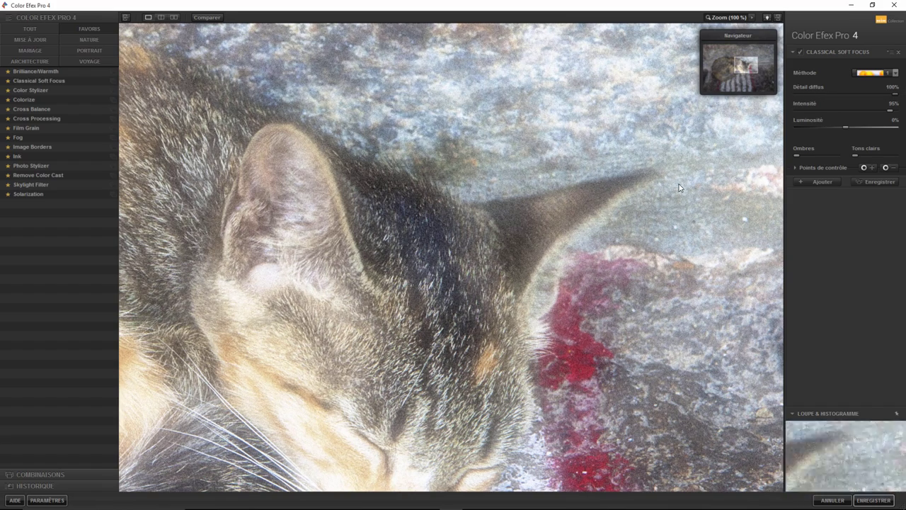
{"action": "mouse_move", "coordinate": [895, 94]}
{"action": "left_mouse_down"}
{"action": "mouse_move", "coordinate": [815, 96]}
{"action": "mouse_move", "coordinate": [873, 94]}
{"action": "left_mouse_up"}
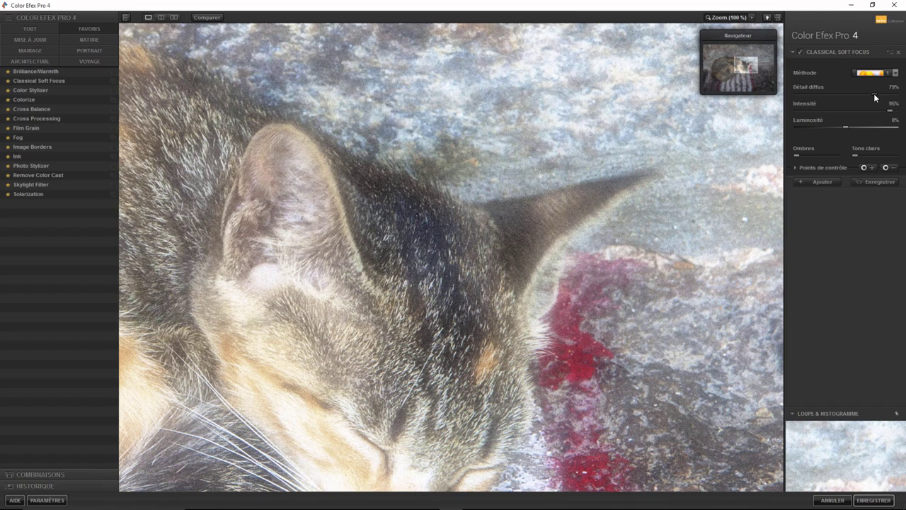
{"action": "left_click_drag", "start_coordinate": [842, 96], "coordinate": [795, 96]}
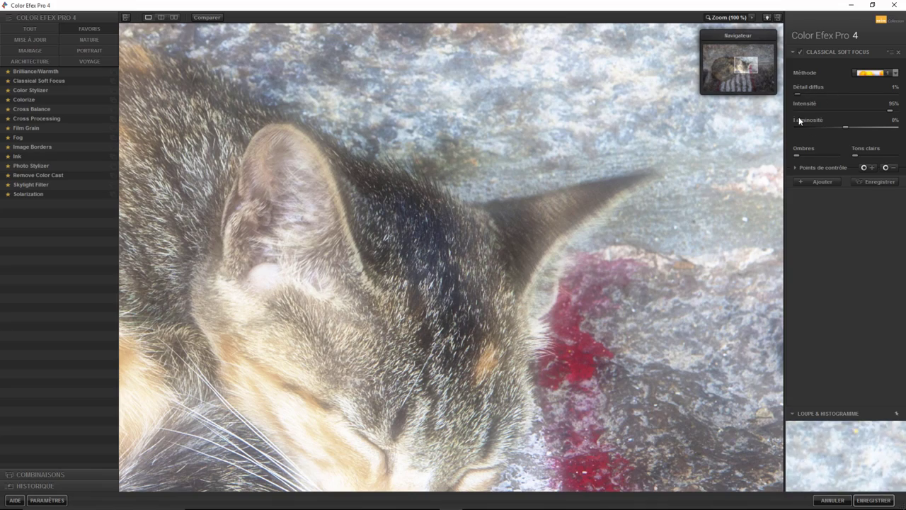
{"action": "left_click", "coordinate": [729, 17]}
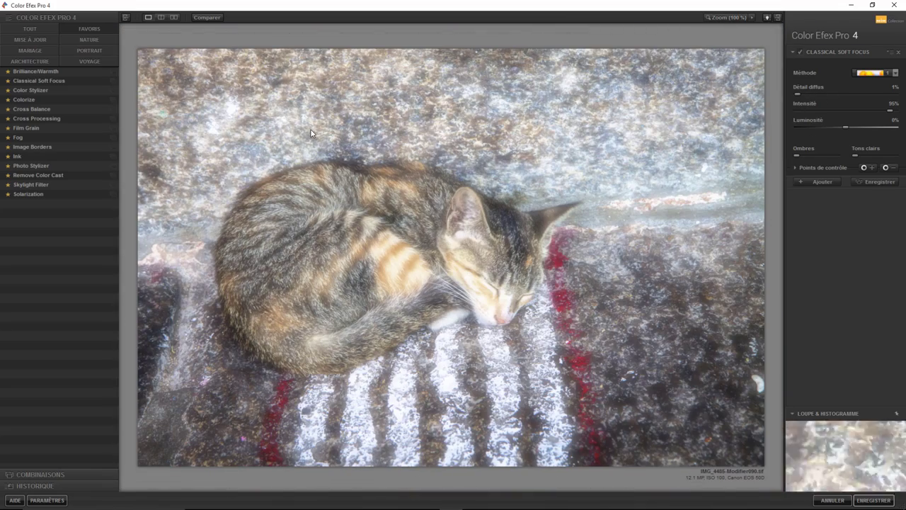
{"action": "left_click", "coordinate": [29, 90]}
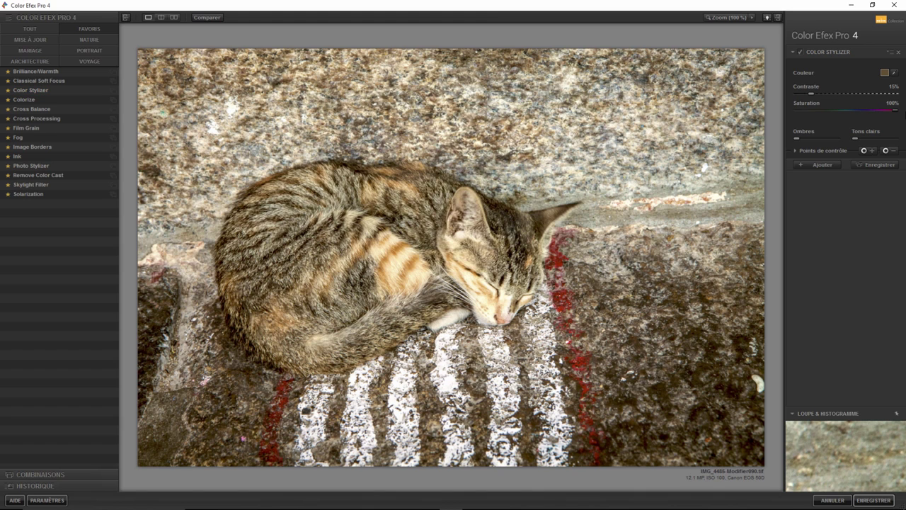
- Set Color Stylizer saturation to 100%, contrast to 29%, and overall opacity to 30%
{"action": "left_click_drag", "start_coordinate": [858, 110], "coordinate": [741, 121]}
{"action": "left_click_drag", "start_coordinate": [835, 121], "coordinate": [895, 118]}
{"action": "mouse_move", "coordinate": [811, 96]}
{"action": "left_mouse_down"}
{"action": "mouse_move", "coordinate": [788, 92]}
{"action": "mouse_move", "coordinate": [860, 98]}
{"action": "mouse_move", "coordinate": [807, 95]}
{"action": "mouse_move", "coordinate": [823, 97]}
{"action": "left_mouse_up"}
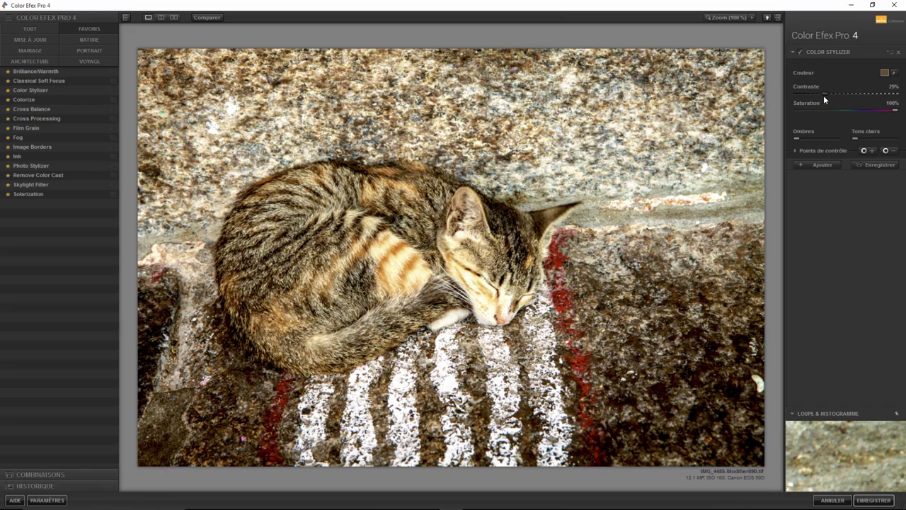
{"action": "left_click", "coordinate": [796, 150]}
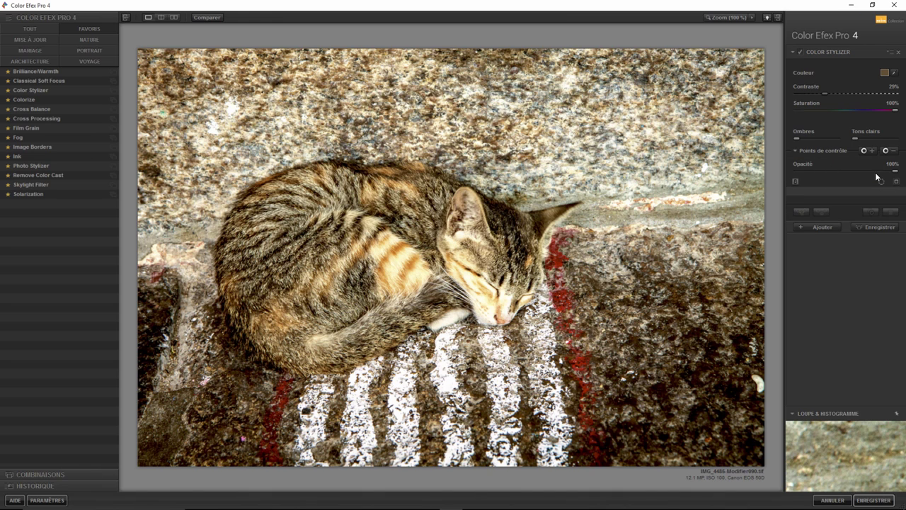
{"action": "mouse_move", "coordinate": [894, 172]}
{"action": "left_mouse_down"}
{"action": "mouse_move", "coordinate": [780, 176]}
{"action": "mouse_move", "coordinate": [837, 170]}
{"action": "mouse_move", "coordinate": [786, 171]}
{"action": "mouse_move", "coordinate": [807, 181]}
{"action": "left_mouse_up"}
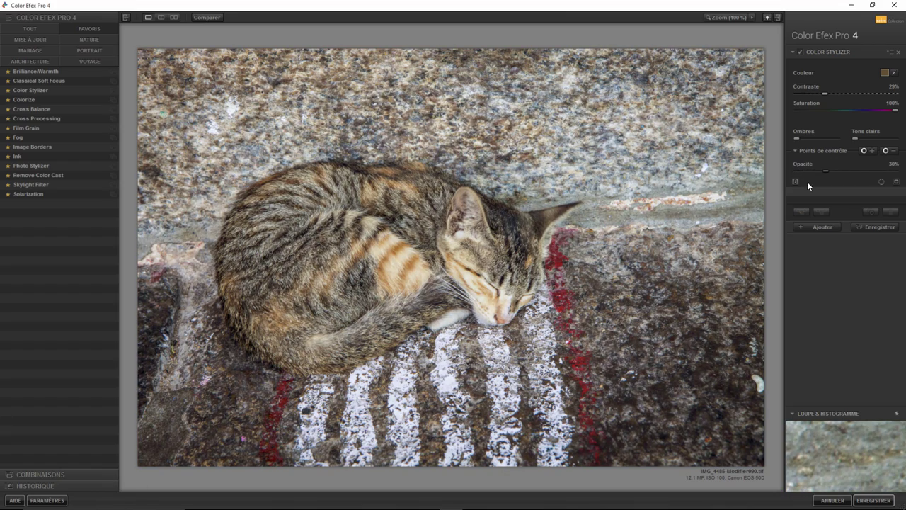
- Place a control point on the stone right of the cat, moving it lower
{"action": "left_click", "coordinate": [867, 152]}
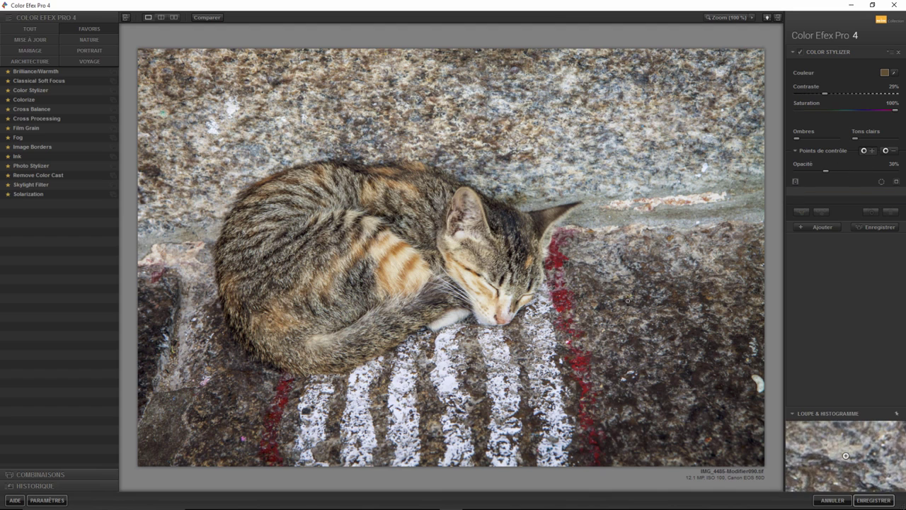
{"action": "left_click", "coordinate": [695, 289]}
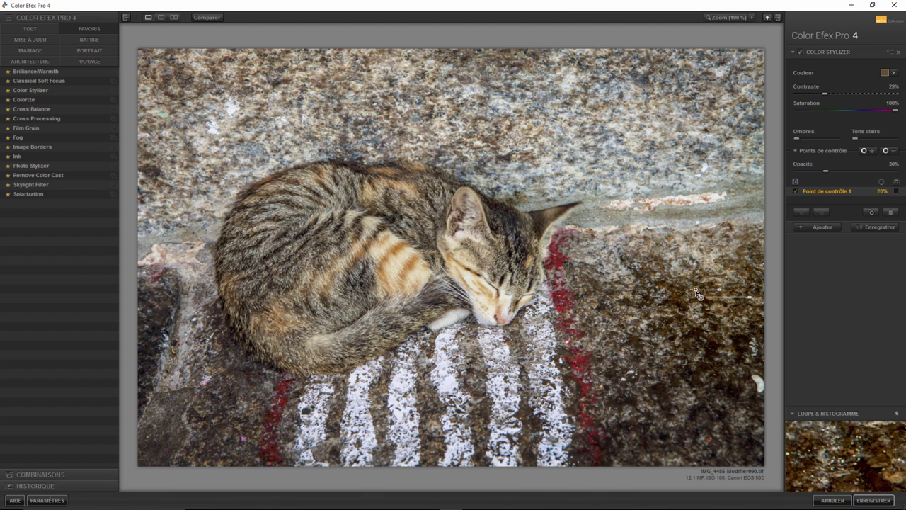
{"action": "mouse_move", "coordinate": [700, 293]}
{"action": "left_mouse_down"}
{"action": "mouse_move", "coordinate": [697, 341]}
{"action": "mouse_move", "coordinate": [725, 342]}
{"action": "left_mouse_up"}
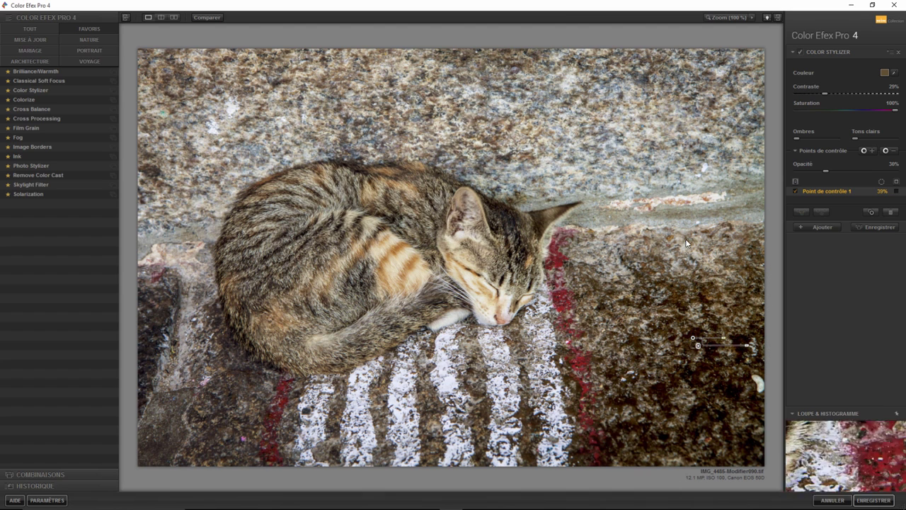
- Add a second 30% control point on the cat's head and stack before/after previews
{"action": "left_click", "coordinate": [885, 150]}
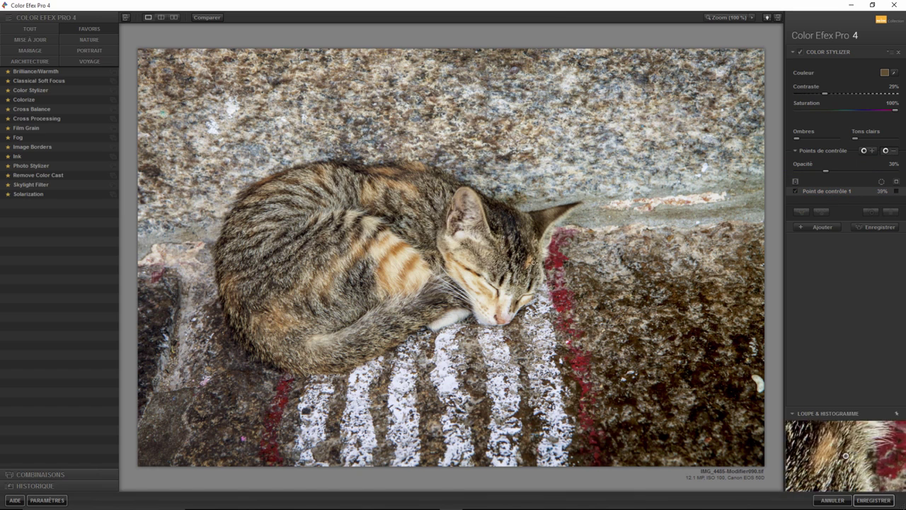
{"action": "left_click", "coordinate": [487, 271]}
{"action": "left_click_drag", "start_coordinate": [510, 274], "coordinate": [500, 275]}
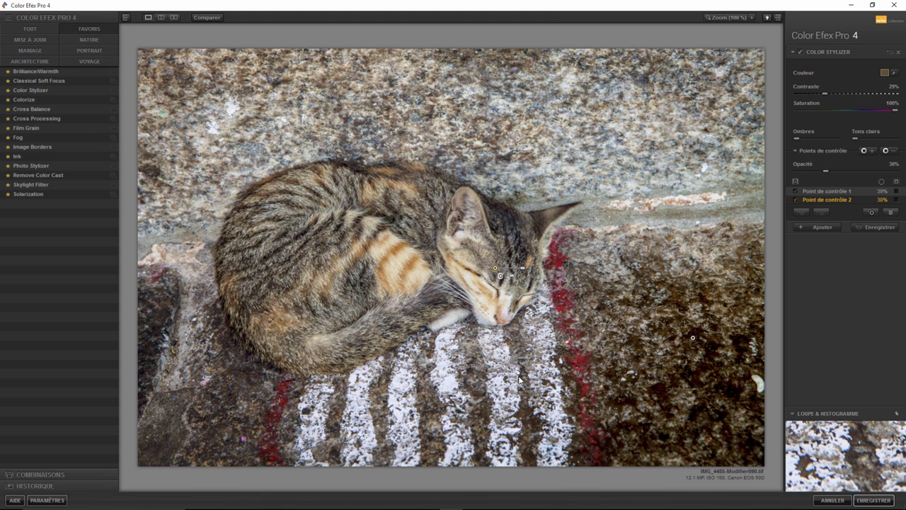
{"action": "left_click", "coordinate": [173, 17]}
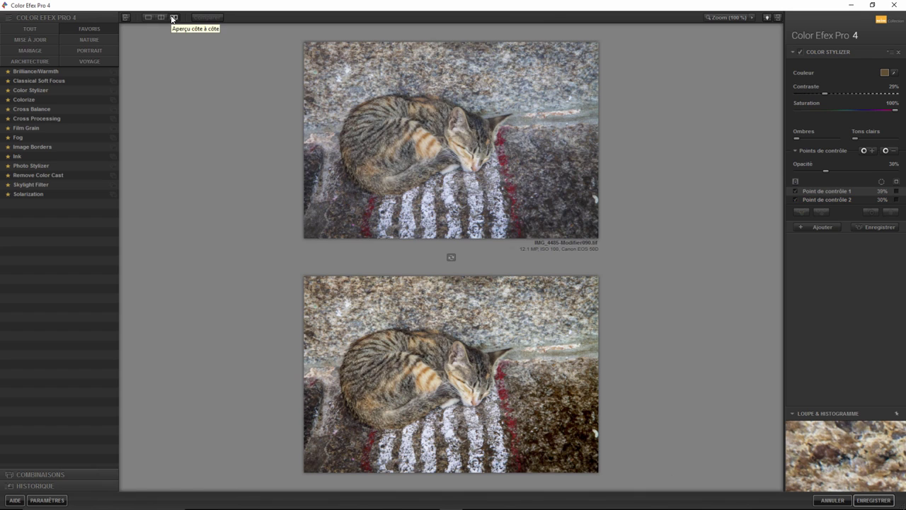
{"action": "mouse_move", "coordinate": [564, 410]}
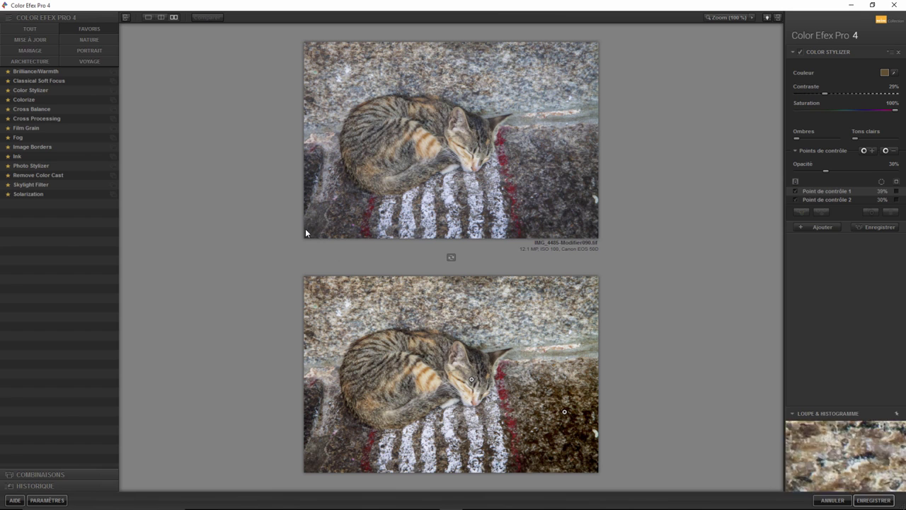
- Apply Colorize in single-image view using method 2 at 70% intensity
{"action": "left_click", "coordinate": [32, 100]}
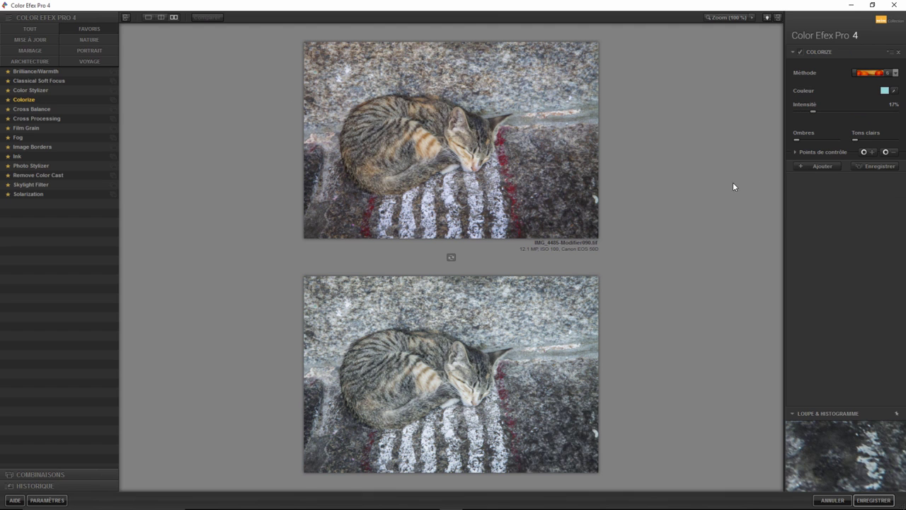
{"action": "left_click", "coordinate": [148, 17]}
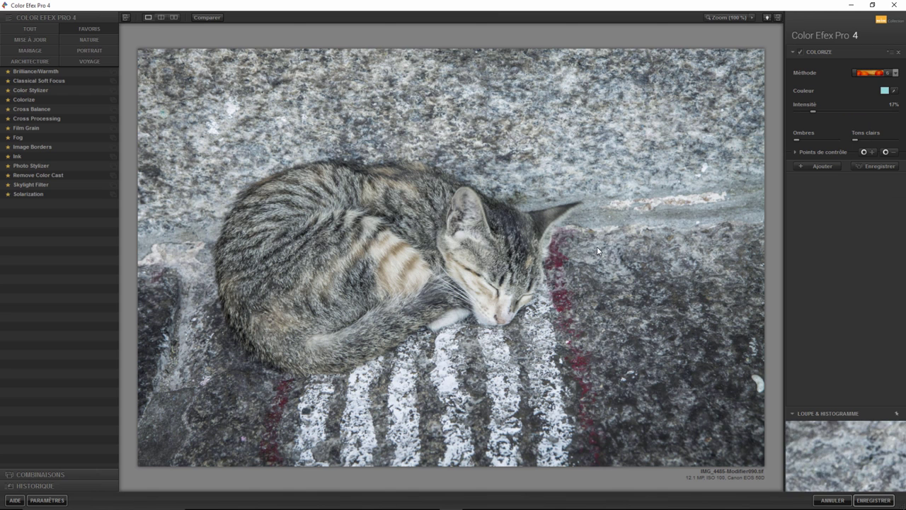
{"action": "left_click", "coordinate": [897, 73]}
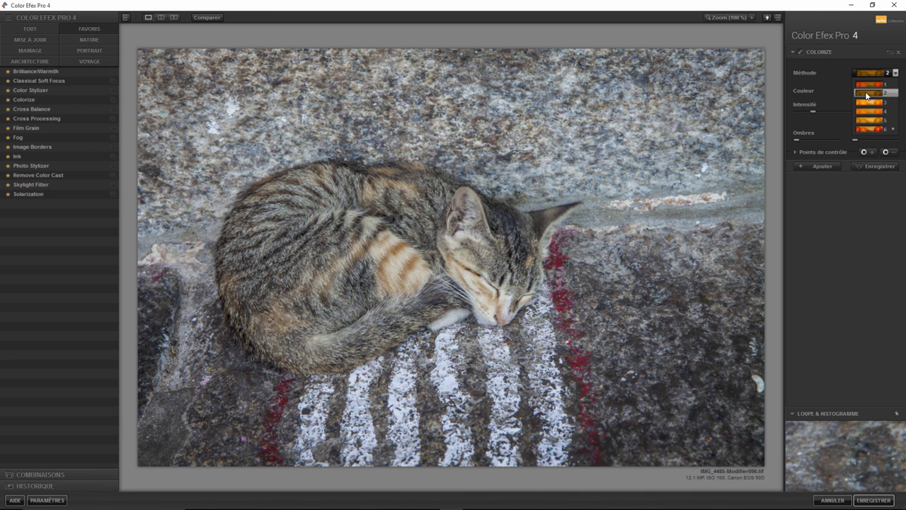
{"action": "left_click", "coordinate": [867, 95]}
{"action": "mouse_move", "coordinate": [812, 111]}
{"action": "left_mouse_down"}
{"action": "mouse_move", "coordinate": [896, 112]}
{"action": "mouse_move", "coordinate": [789, 113]}
{"action": "left_mouse_up"}
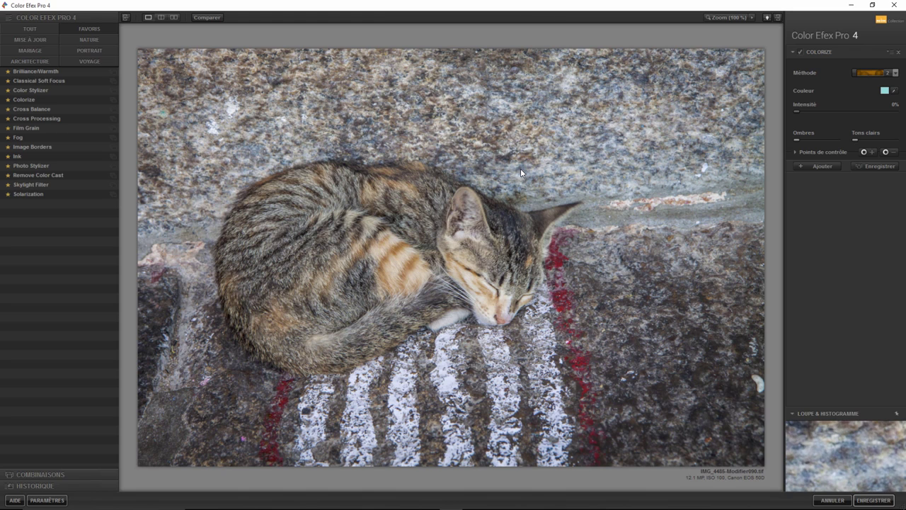
- Choose a purple tint colour and set Colorize intensity to about 32%
{"action": "left_click", "coordinate": [885, 90]}
{"action": "left_click", "coordinate": [99, 74]}
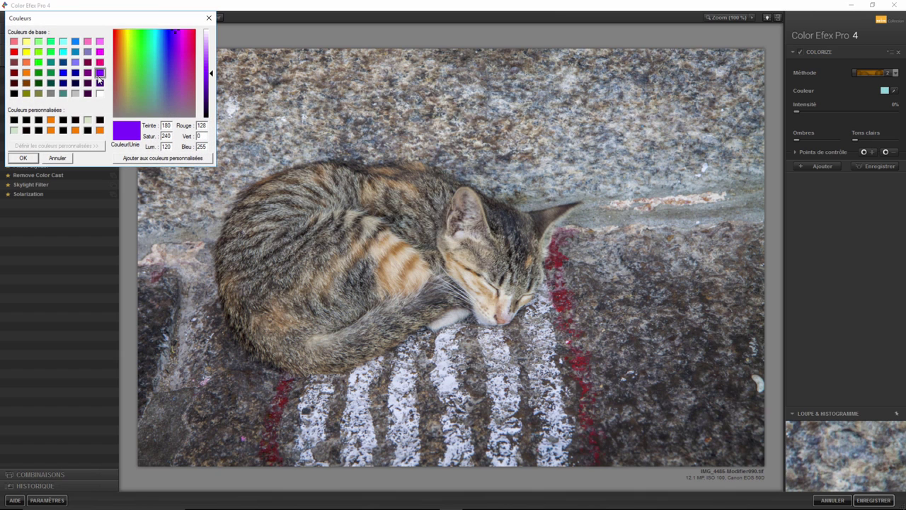
{"action": "left_click", "coordinate": [23, 157]}
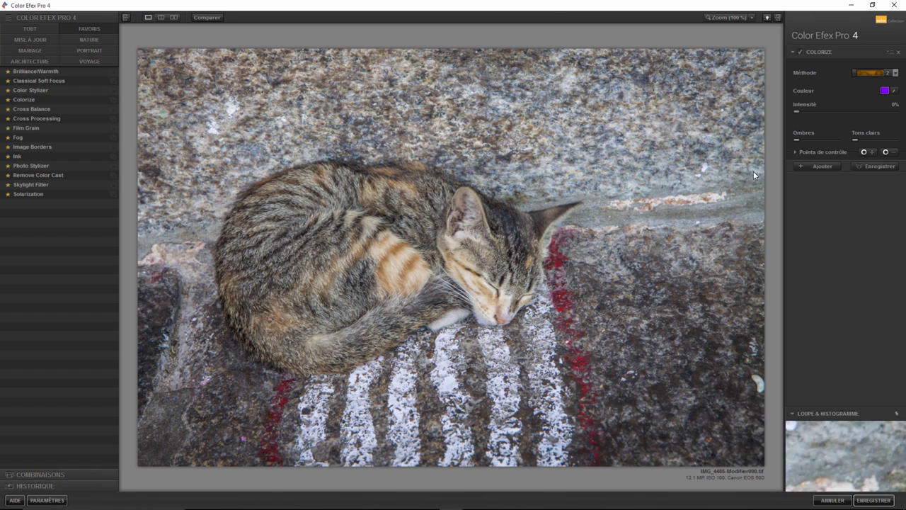
{"action": "mouse_move", "coordinate": [795, 111]}
{"action": "left_mouse_down"}
{"action": "mouse_move", "coordinate": [872, 107]}
{"action": "mouse_move", "coordinate": [828, 111]}
{"action": "left_mouse_up"}
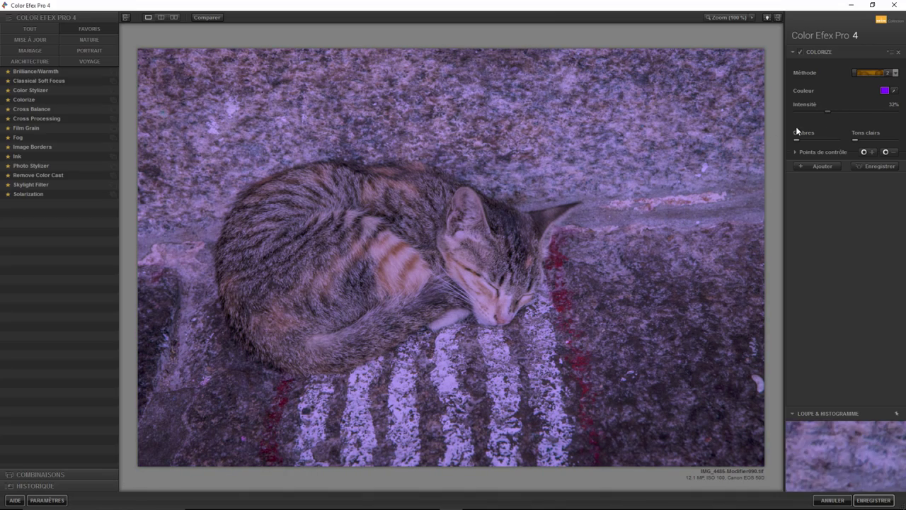
{"action": "left_click", "coordinate": [45, 111]}
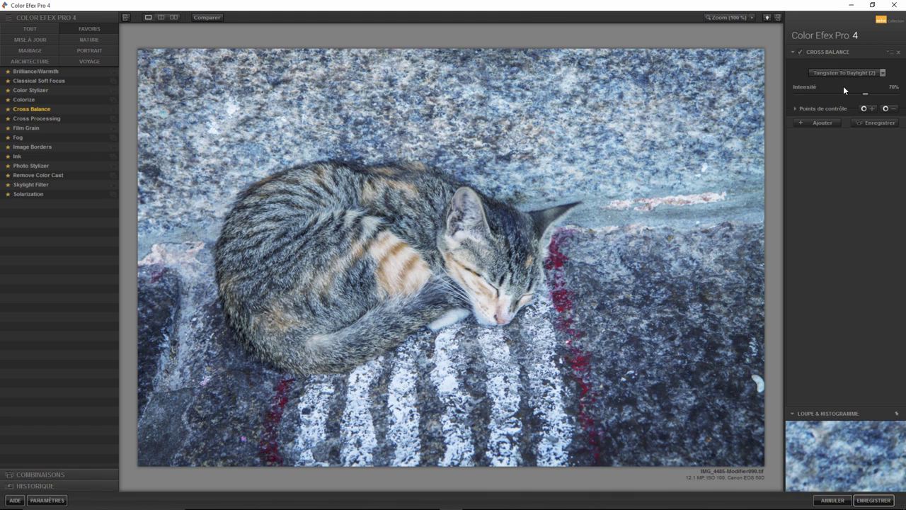
- Try Daylight To Tungsten (1), then settle on Tungsten To Daylight (1) at 43% intensity
{"action": "left_click", "coordinate": [881, 72]}
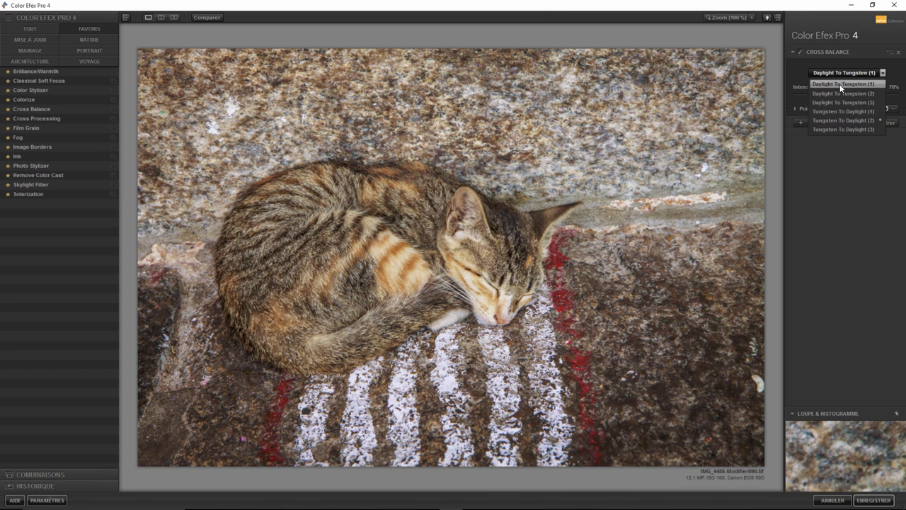
{"action": "left_click", "coordinate": [840, 84]}
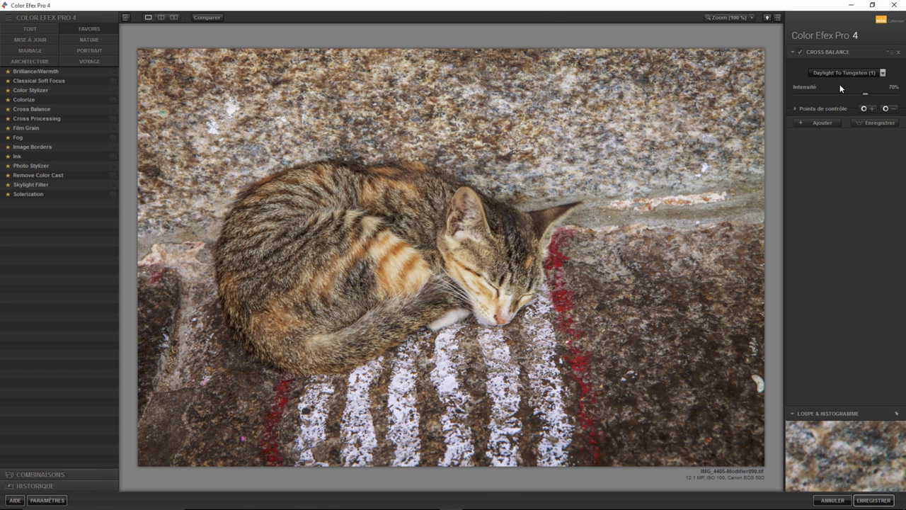
{"action": "left_click_drag", "start_coordinate": [867, 93], "coordinate": [788, 97]}
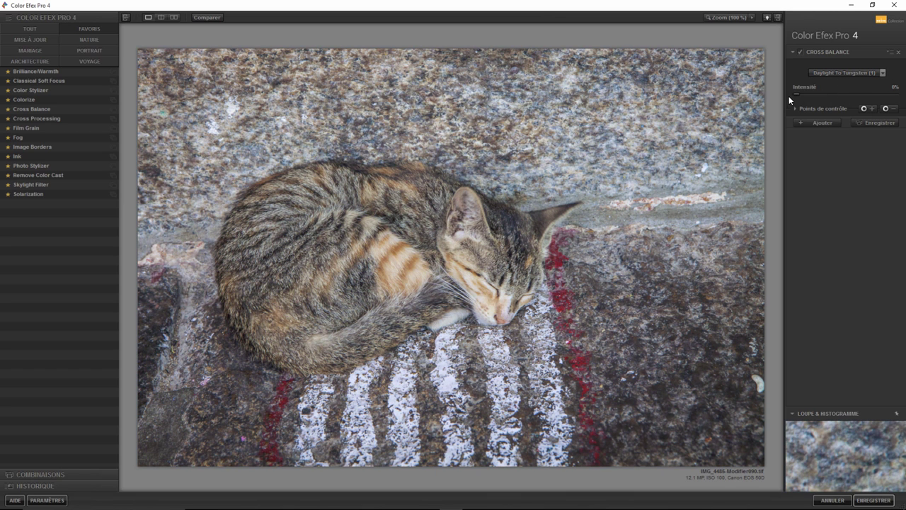
{"action": "left_click_drag", "start_coordinate": [867, 93], "coordinate": [792, 91]}
{"action": "left_click", "coordinate": [841, 73]}
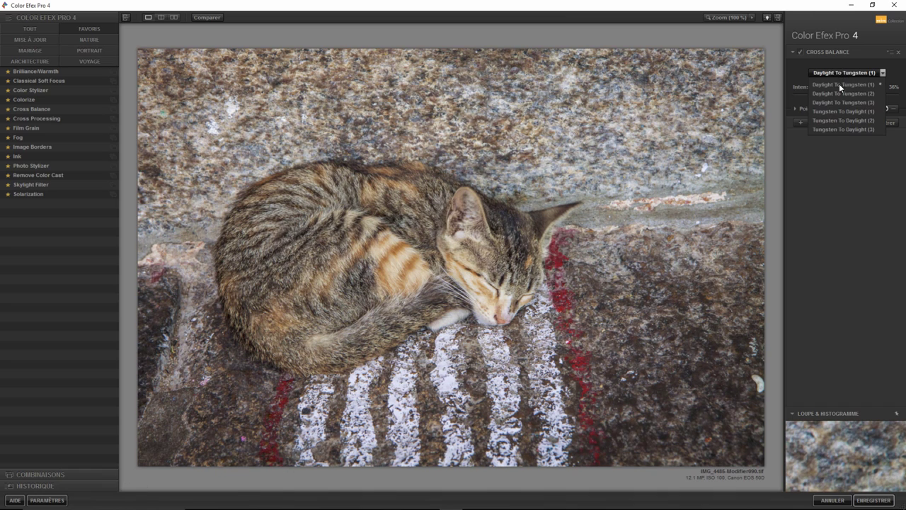
{"action": "left_click", "coordinate": [835, 110]}
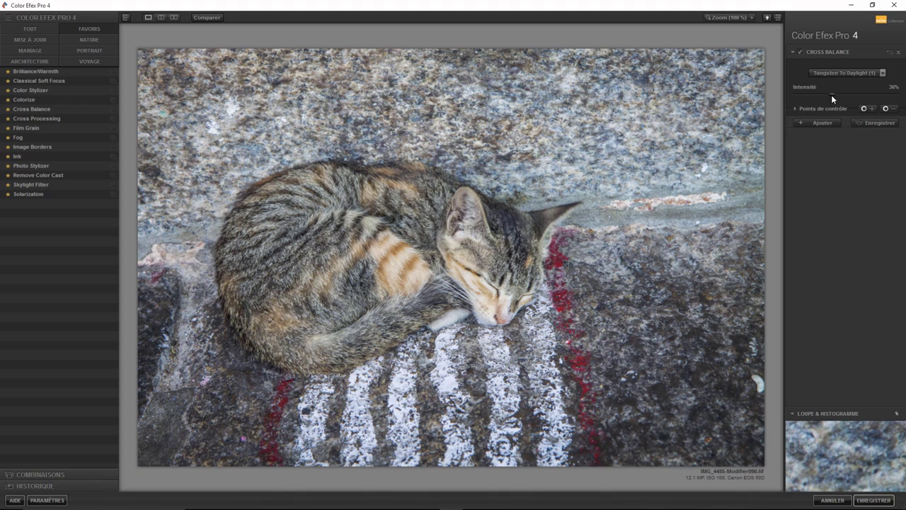
{"action": "mouse_move", "coordinate": [873, 97]}
{"action": "left_mouse_down"}
{"action": "mouse_move", "coordinate": [818, 95]}
{"action": "mouse_move", "coordinate": [884, 96]}
{"action": "mouse_move", "coordinate": [811, 95]}
{"action": "left_mouse_up"}
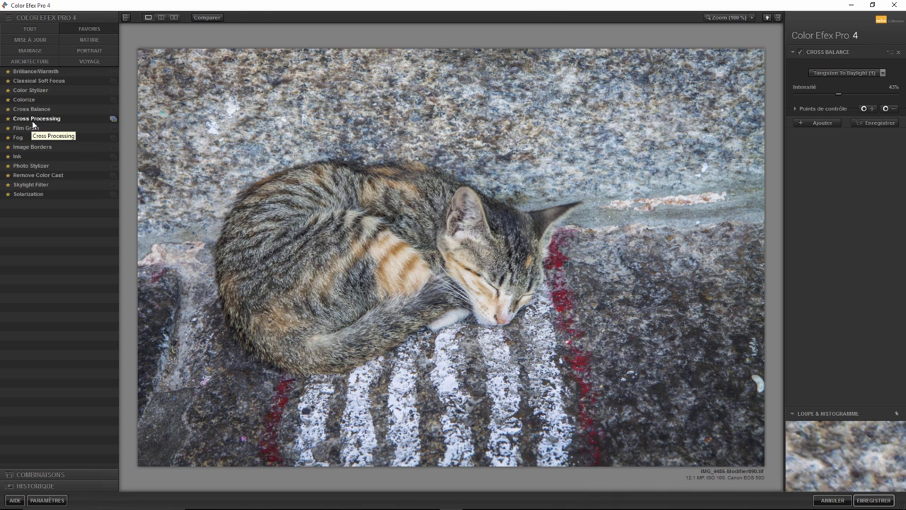
- Apply Cross Processing with the LB04 method at 100% intensity
{"action": "left_click", "coordinate": [34, 120]}
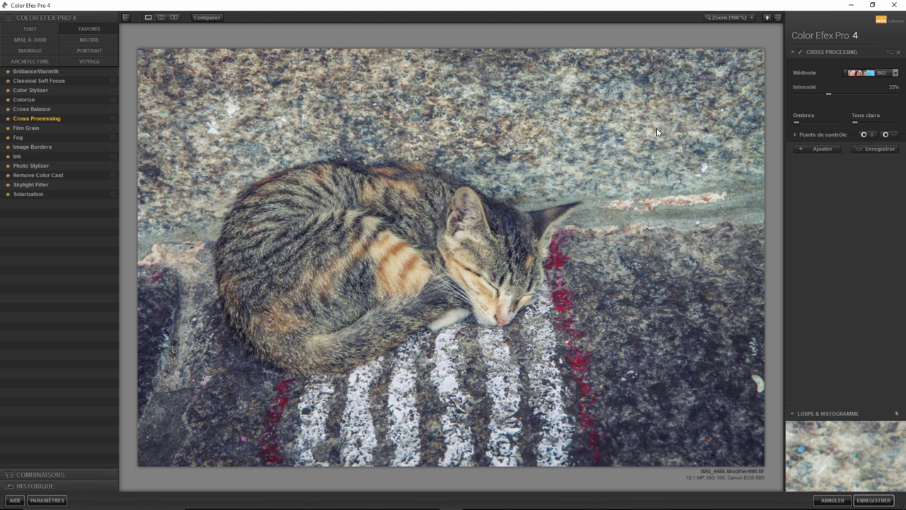
{"action": "left_click", "coordinate": [895, 73]}
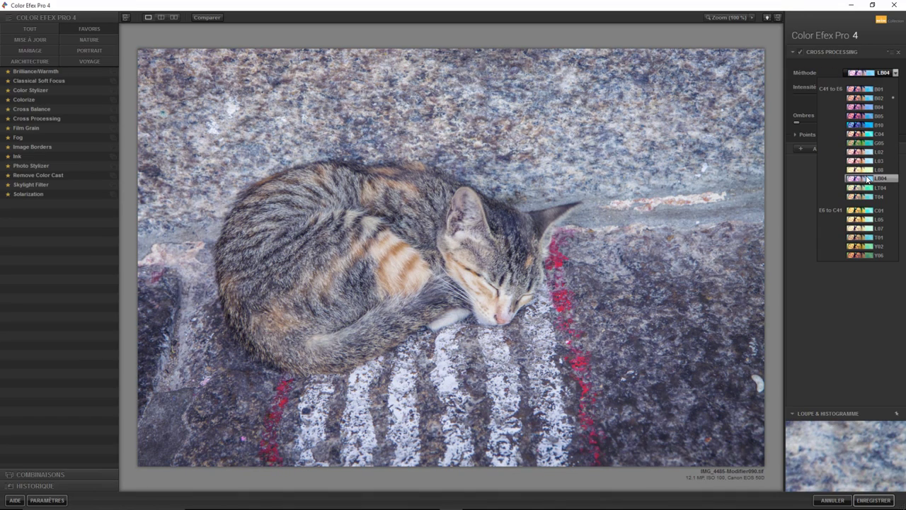
{"action": "left_click", "coordinate": [866, 179]}
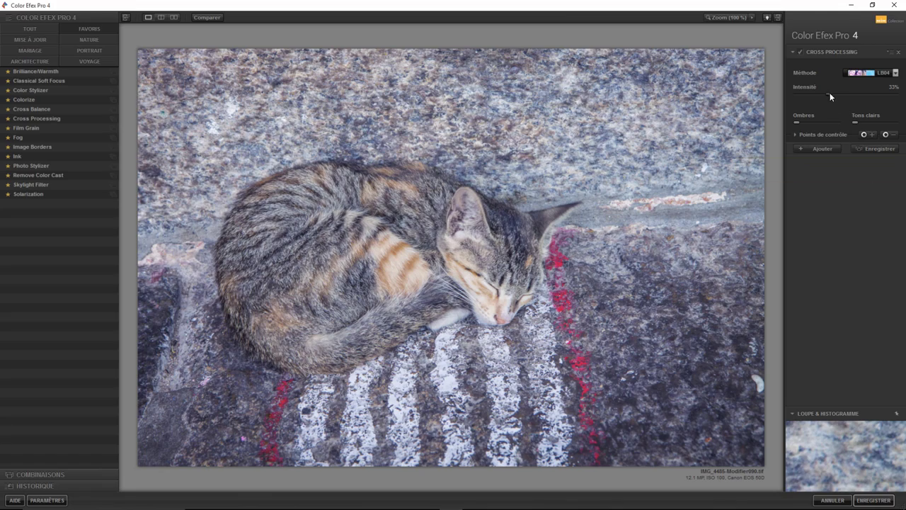
{"action": "mouse_move", "coordinate": [812, 93]}
{"action": "left_mouse_down"}
{"action": "mouse_move", "coordinate": [898, 101]}
{"action": "mouse_move", "coordinate": [836, 97]}
{"action": "left_mouse_up"}
- Set Film Grain to 80 grain per pixel, hard grain, and about 76% film contrast
{"action": "left_click", "coordinate": [35, 127]}
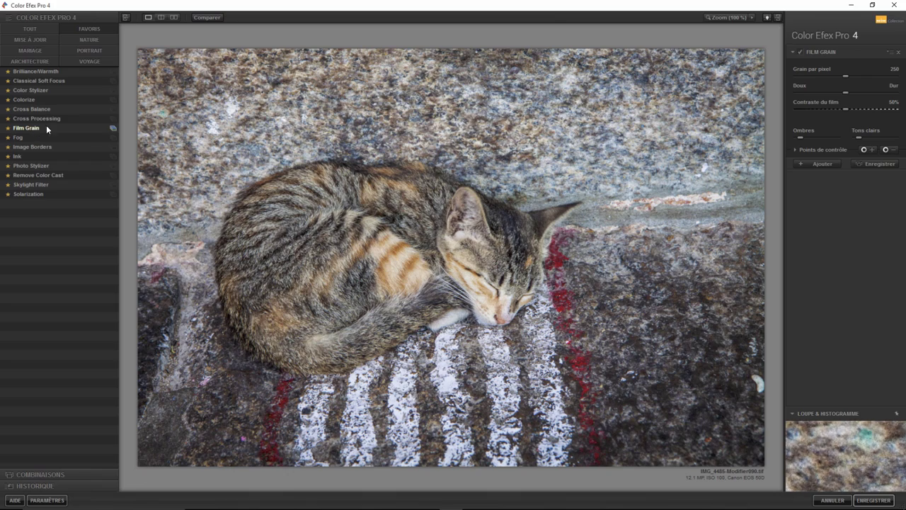
{"action": "left_click", "coordinate": [845, 74]}
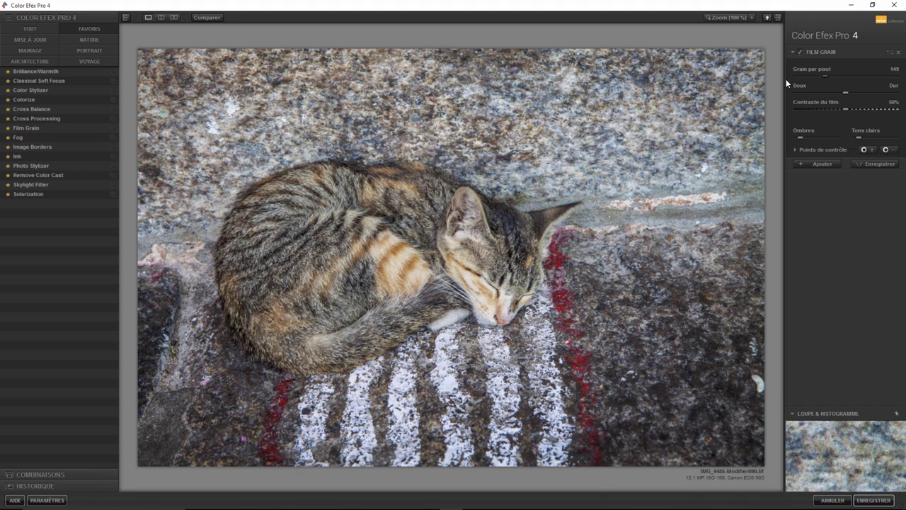
{"action": "left_click", "coordinate": [893, 74]}
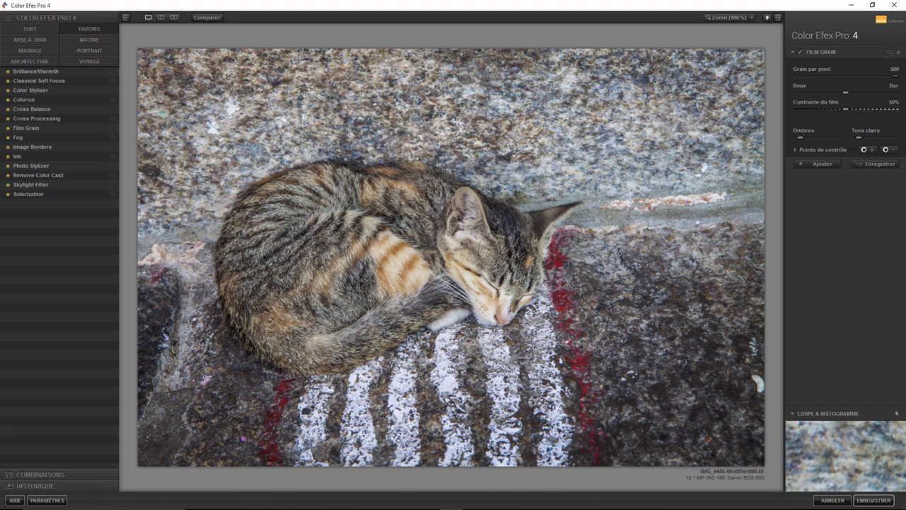
{"action": "left_click", "coordinate": [811, 76]}
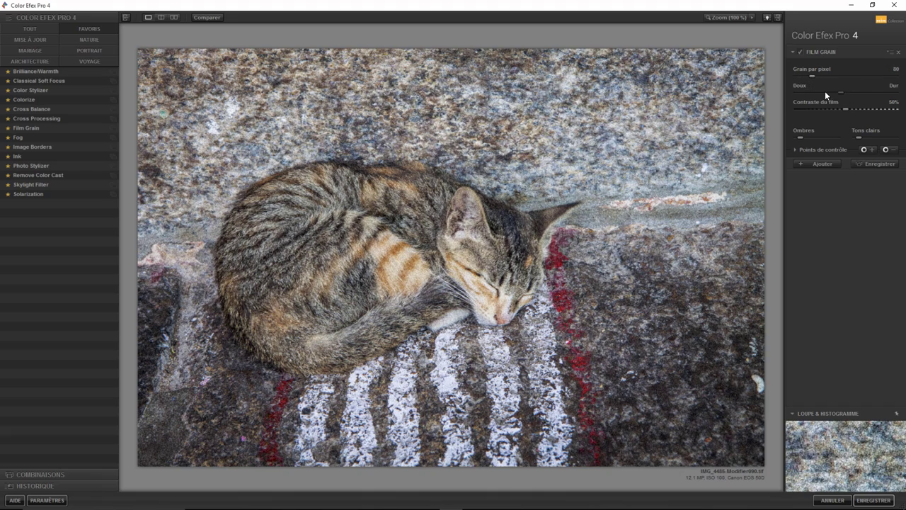
{"action": "left_click", "coordinate": [864, 93]}
{"action": "left_click", "coordinate": [829, 110]}
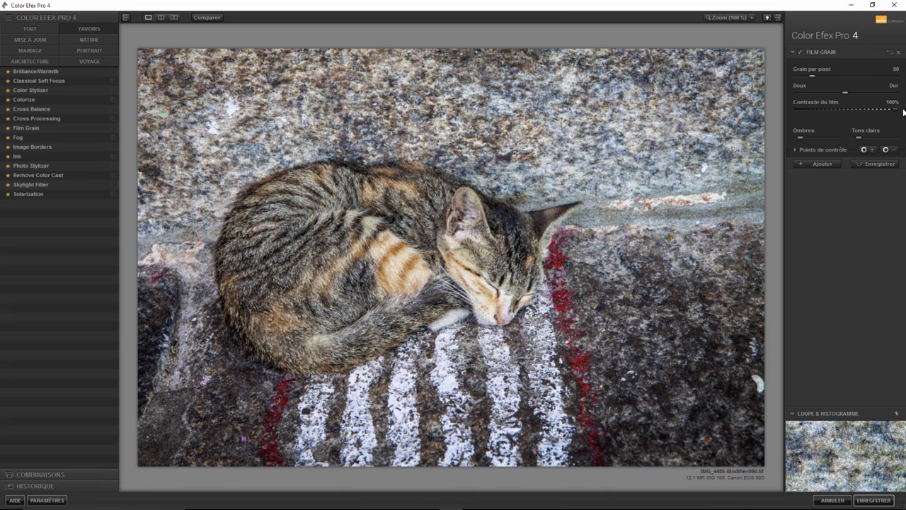
{"action": "left_click", "coordinate": [882, 110]}
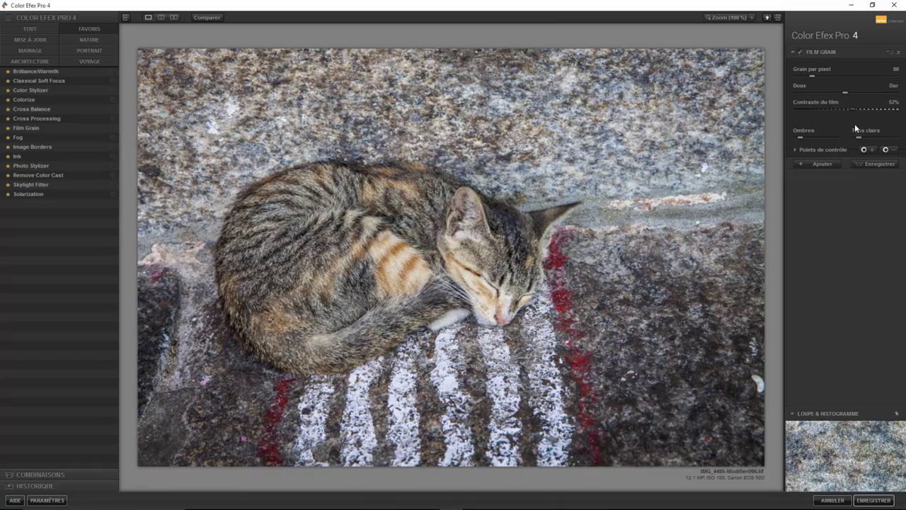
{"action": "mouse_move", "coordinate": [870, 116]}
{"action": "left_mouse_down"}
{"action": "mouse_move", "coordinate": [848, 114]}
{"action": "mouse_move", "coordinate": [870, 116]}
{"action": "left_mouse_up"}
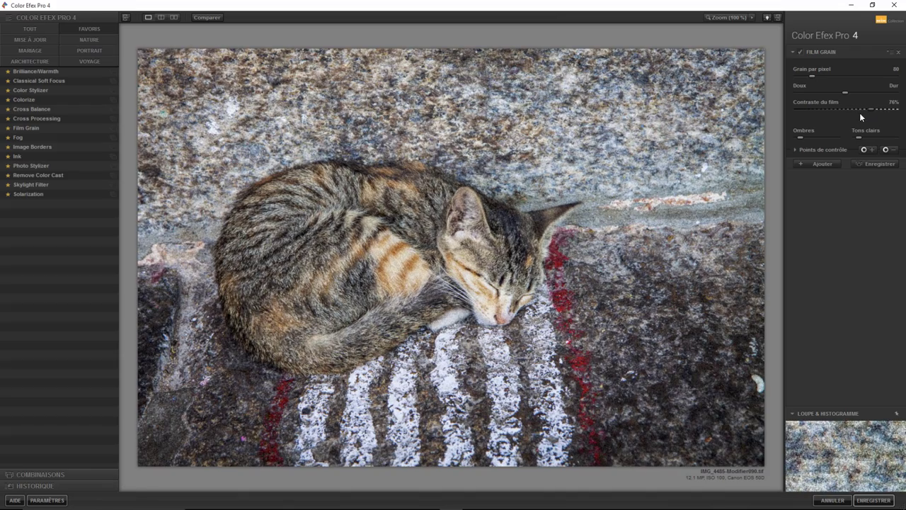
- Apply Fog with method 3 and lower its intensity to 27%
{"action": "left_click", "coordinate": [25, 139]}
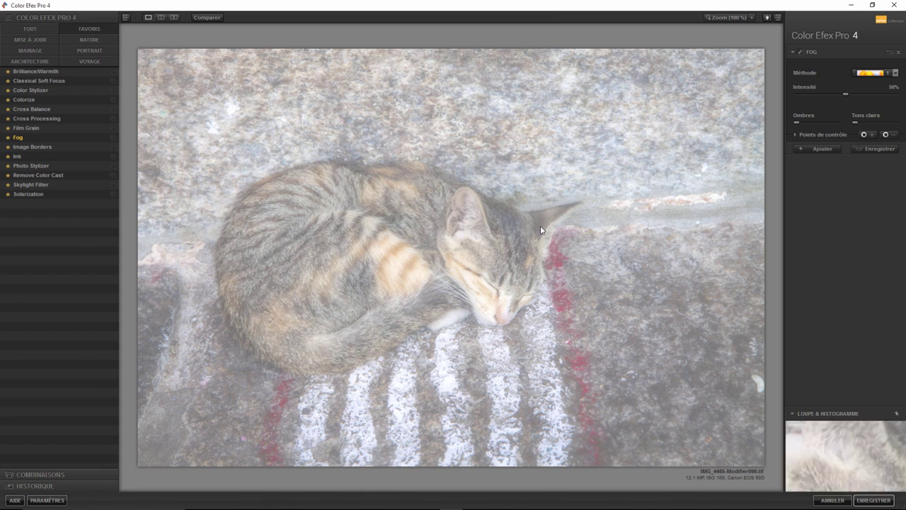
{"action": "left_click", "coordinate": [896, 72]}
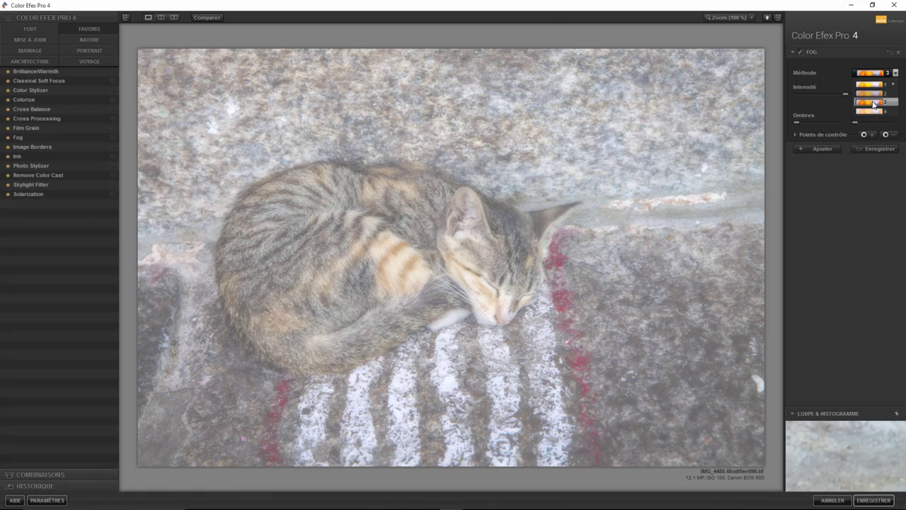
{"action": "left_click", "coordinate": [874, 103]}
{"action": "mouse_move", "coordinate": [843, 95]}
{"action": "left_mouse_down"}
{"action": "mouse_move", "coordinate": [897, 97]}
{"action": "mouse_move", "coordinate": [809, 100]}
{"action": "mouse_move", "coordinate": [862, 94]}
{"action": "mouse_move", "coordinate": [822, 98]}
{"action": "left_mouse_up"}
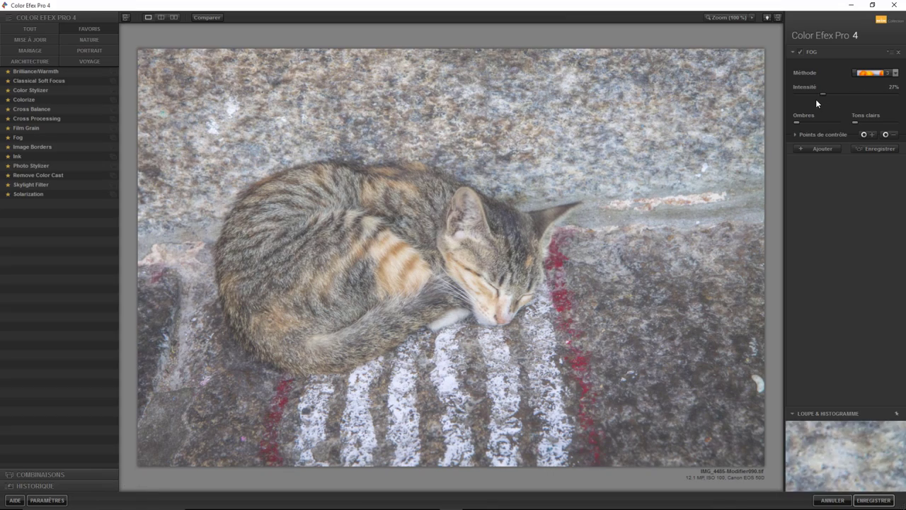
- Apply a Type 8 image border at -24% size, 17% spacing, and a fully coarse edge
{"action": "left_click", "coordinate": [33, 146]}
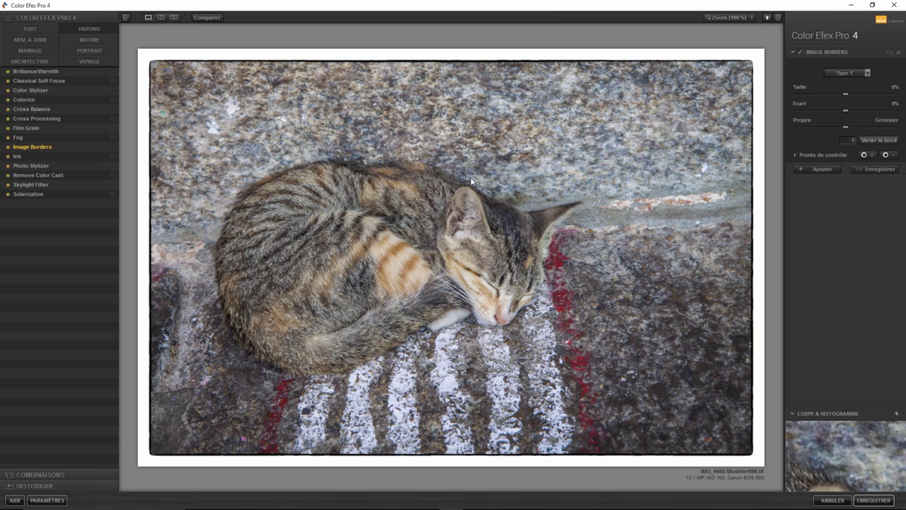
{"action": "left_click", "coordinate": [867, 73]}
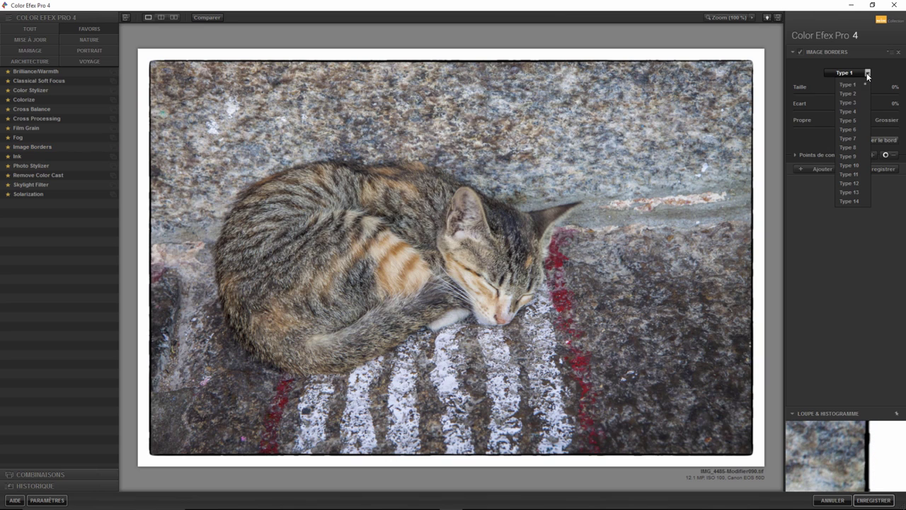
{"action": "left_click", "coordinate": [850, 147]}
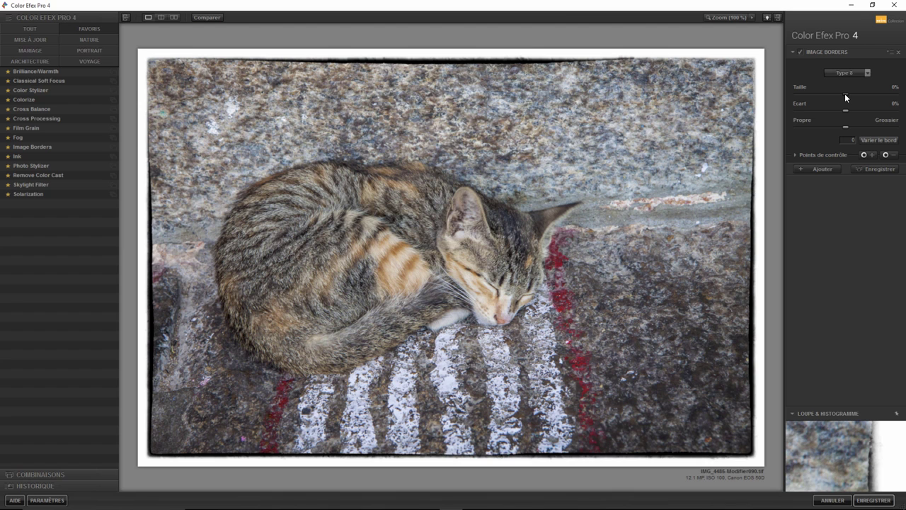
{"action": "mouse_move", "coordinate": [845, 97]}
{"action": "left_mouse_down"}
{"action": "mouse_move", "coordinate": [903, 99]}
{"action": "mouse_move", "coordinate": [804, 100]}
{"action": "mouse_move", "coordinate": [875, 94]}
{"action": "mouse_move", "coordinate": [795, 111]}
{"action": "mouse_move", "coordinate": [876, 111]}
{"action": "mouse_move", "coordinate": [797, 118]}
{"action": "mouse_move", "coordinate": [847, 112]}
{"action": "mouse_move", "coordinate": [855, 124]}
{"action": "mouse_move", "coordinate": [792, 127]}
{"action": "left_mouse_up"}
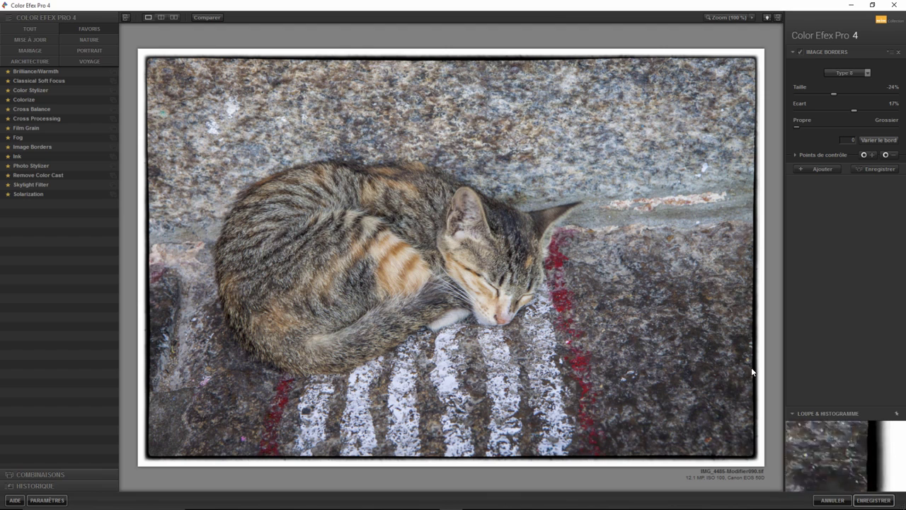
{"action": "left_click_drag", "start_coordinate": [811, 127], "coordinate": [895, 127]}
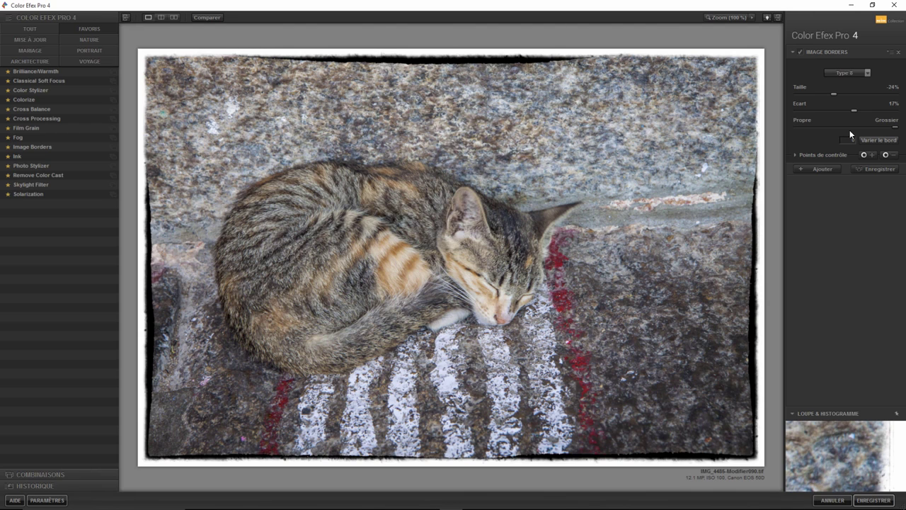
- Fine-tune the border roughness and re-randomize the edge repeatedly until it lands on variation 8253
{"action": "left_click_drag", "start_coordinate": [893, 131], "coordinate": [872, 129]}
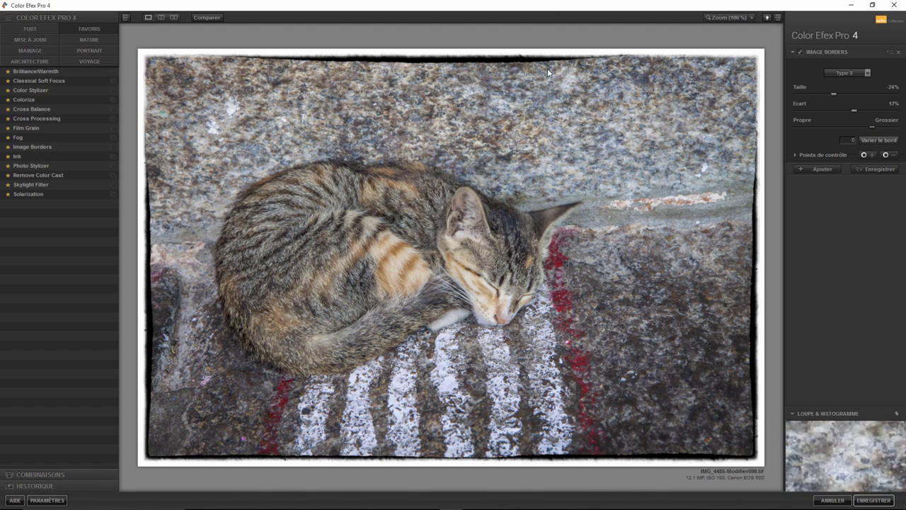
{"action": "left_click", "coordinate": [879, 140]}
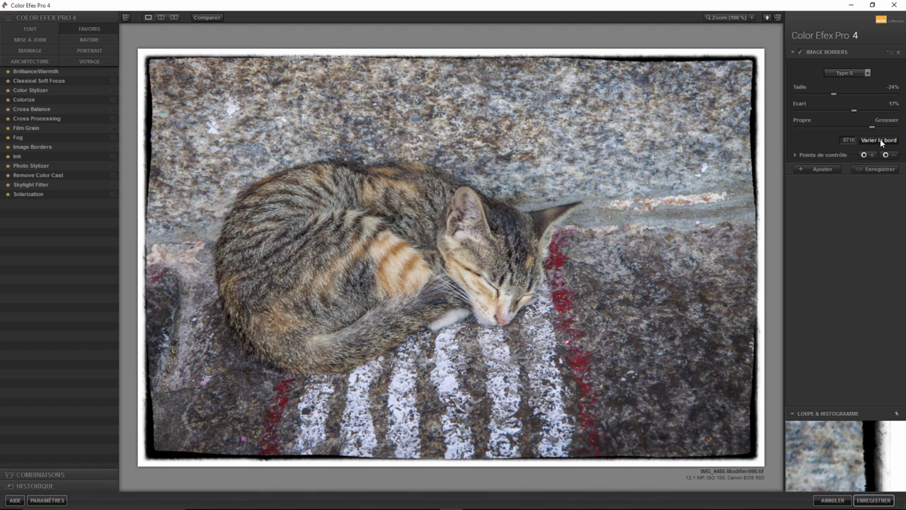
{"action": "left_click", "coordinate": [880, 140]}
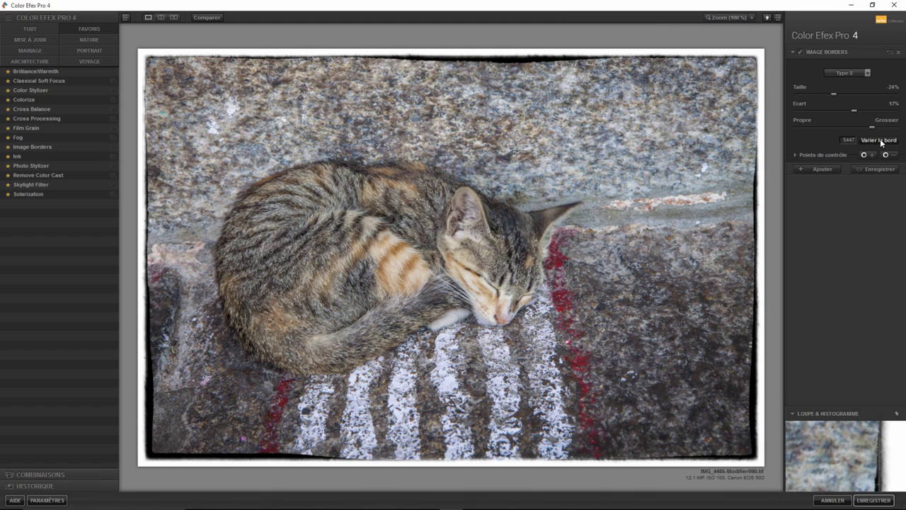
{"action": "left_click", "coordinate": [879, 140]}
{"action": "left_click", "coordinate": [880, 140]}
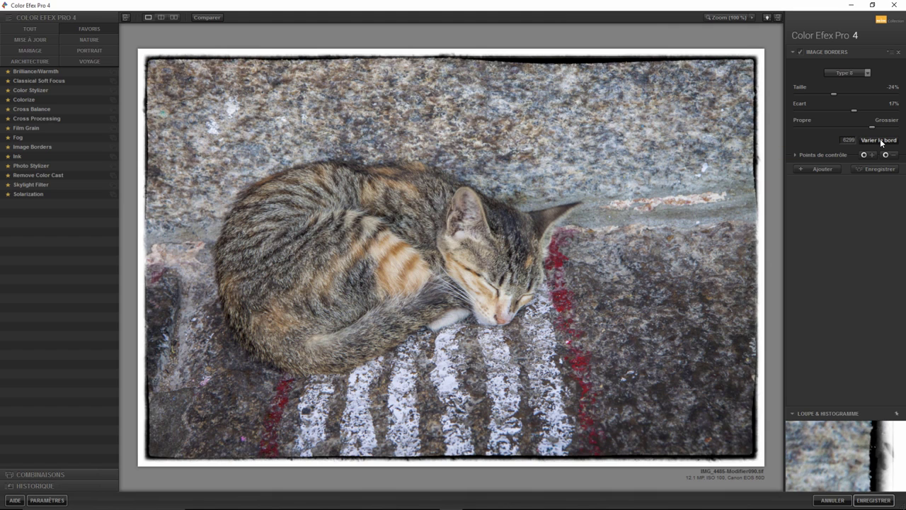
{"action": "left_click", "coordinate": [880, 141]}
{"action": "left_click", "coordinate": [880, 140]}
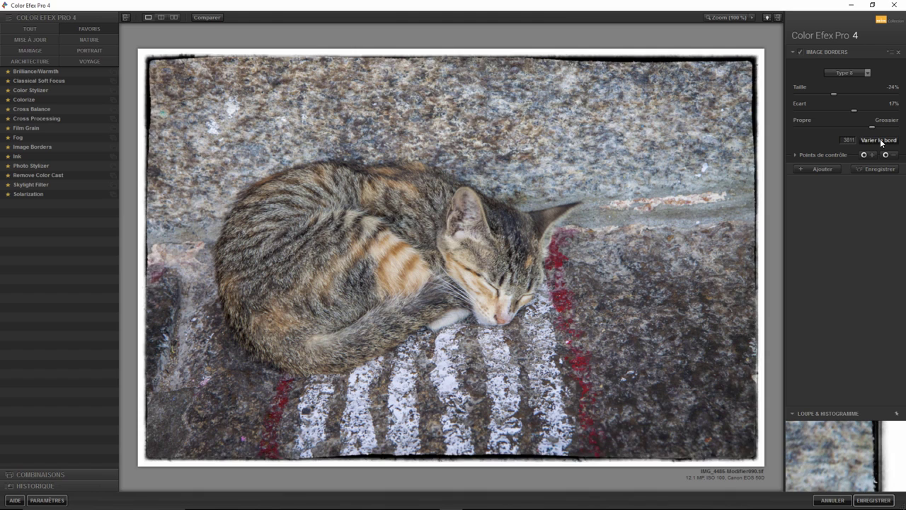
{"action": "left_click", "coordinate": [880, 140]}
{"action": "left_click", "coordinate": [872, 140]}
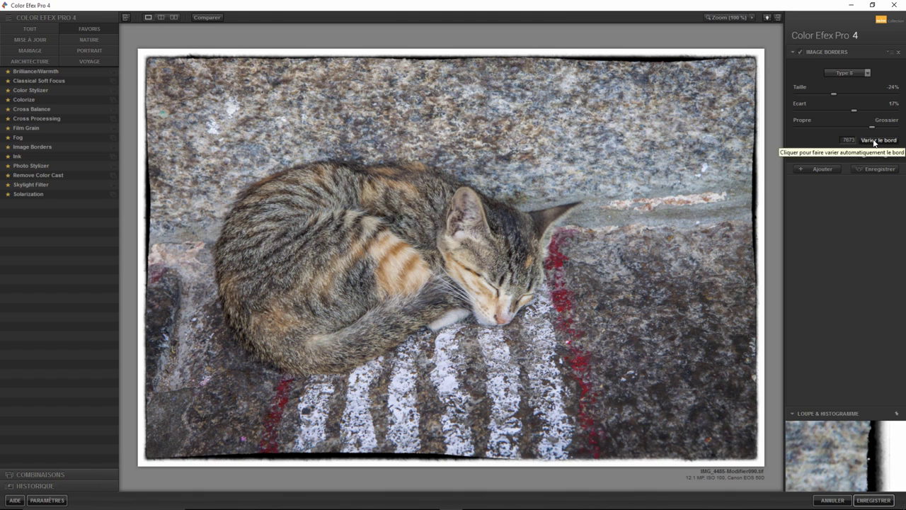
{"action": "left_click", "coordinate": [874, 140]}
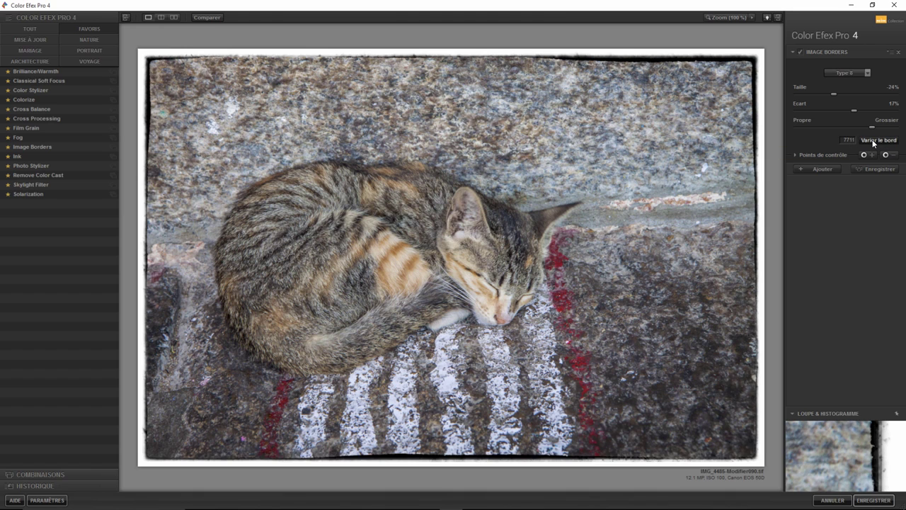
{"action": "left_click", "coordinate": [873, 141]}
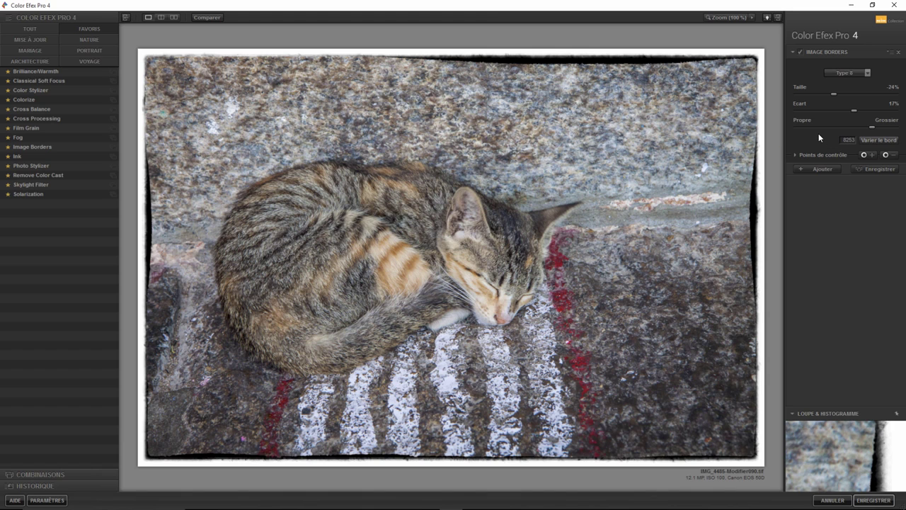
{"action": "left_click", "coordinate": [858, 73]}
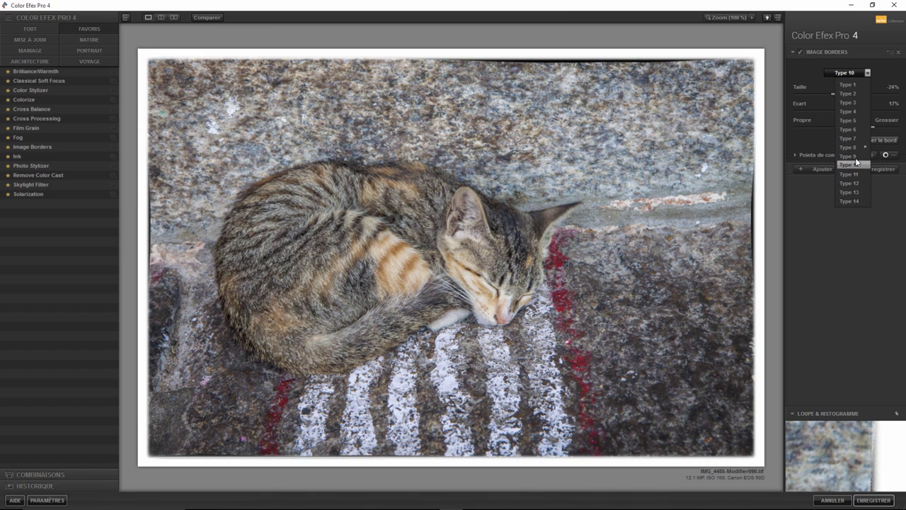
- Switch the border to Type 4 and settle its size at -22%
{"action": "left_click", "coordinate": [847, 110]}
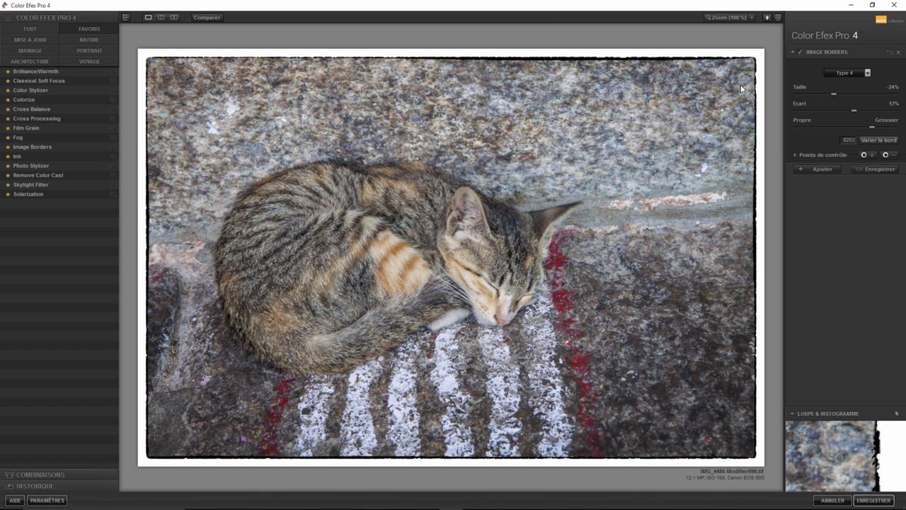
{"action": "left_click_drag", "start_coordinate": [833, 94], "coordinate": [782, 96]}
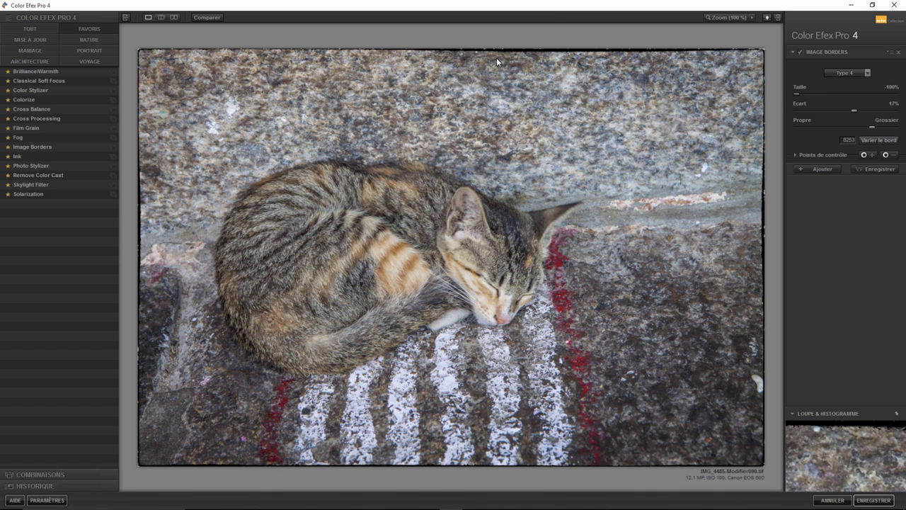
{"action": "mouse_move", "coordinate": [798, 97]}
{"action": "left_mouse_down"}
{"action": "mouse_move", "coordinate": [840, 97]}
{"action": "mouse_move", "coordinate": [782, 107]}
{"action": "mouse_move", "coordinate": [804, 104]}
{"action": "left_mouse_up"}
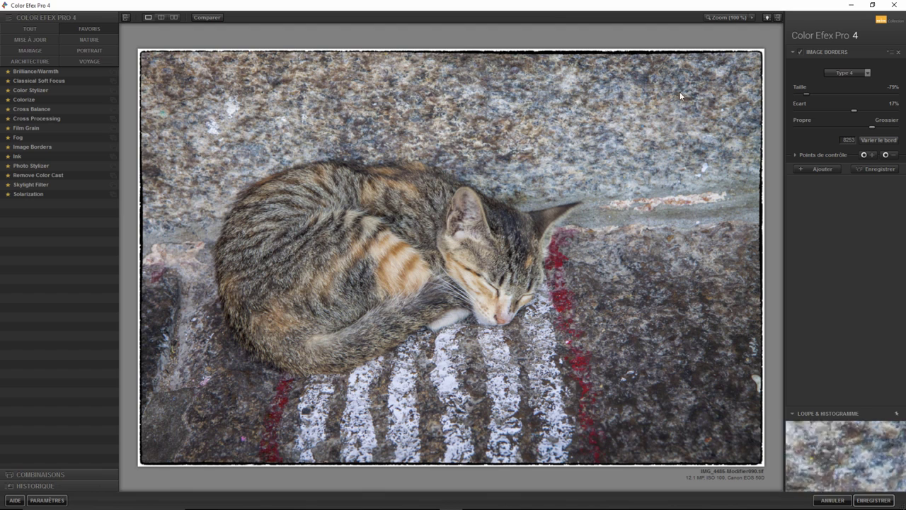
{"action": "left_click_drag", "start_coordinate": [805, 92], "coordinate": [833, 94]}
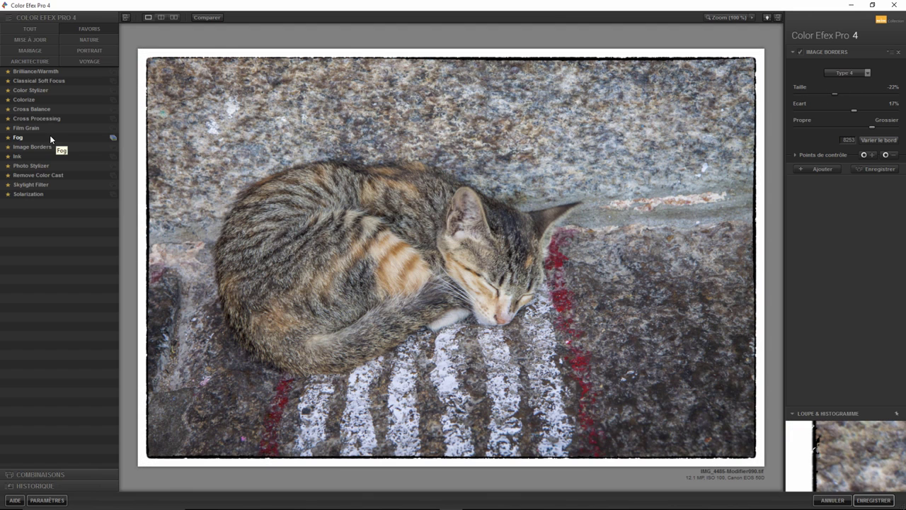
- Apply the Ink filter using colour set 7 at 39% intensity
{"action": "left_click", "coordinate": [22, 157]}
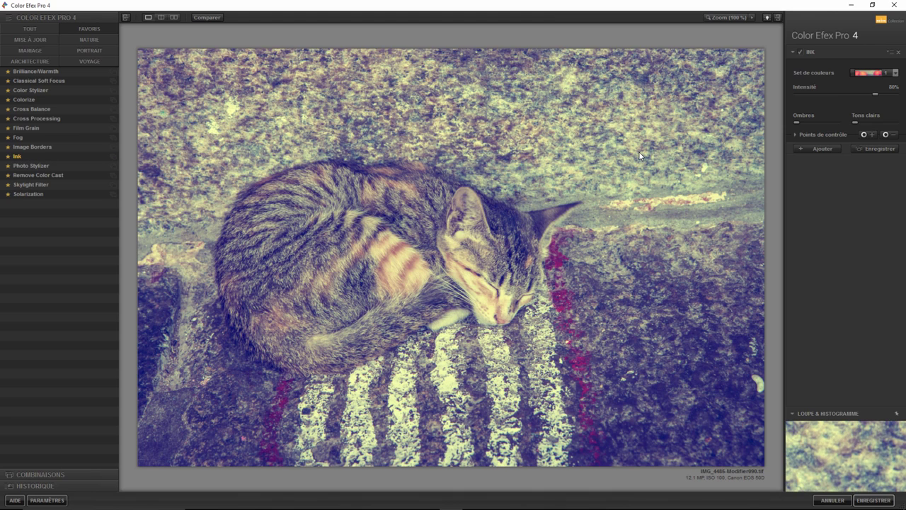
{"action": "left_click", "coordinate": [867, 74]}
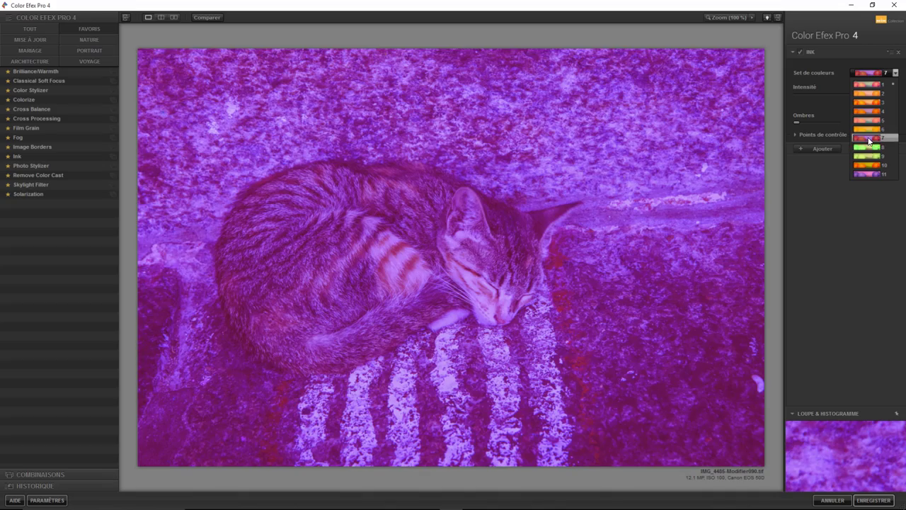
{"action": "left_click", "coordinate": [869, 139]}
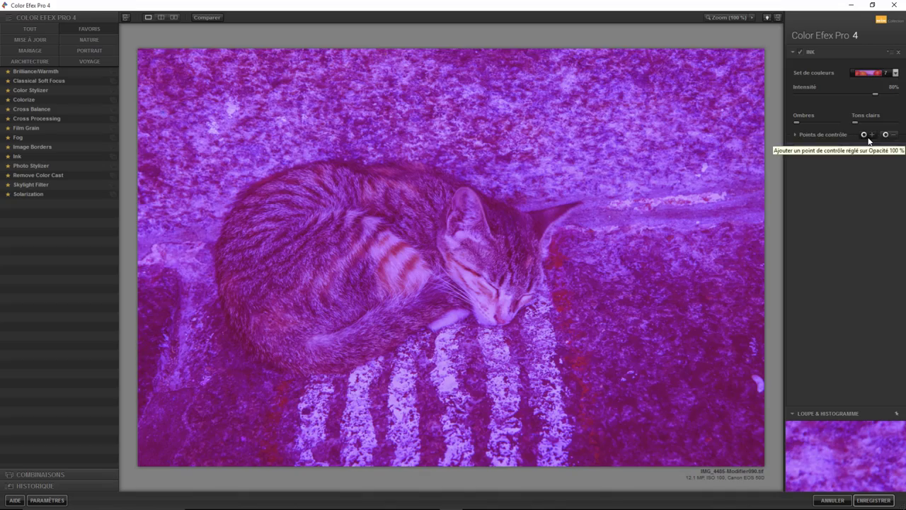
{"action": "mouse_move", "coordinate": [875, 94]}
{"action": "left_mouse_down"}
{"action": "mouse_move", "coordinate": [753, 96]}
{"action": "mouse_move", "coordinate": [834, 97]}
{"action": "left_mouse_up"}
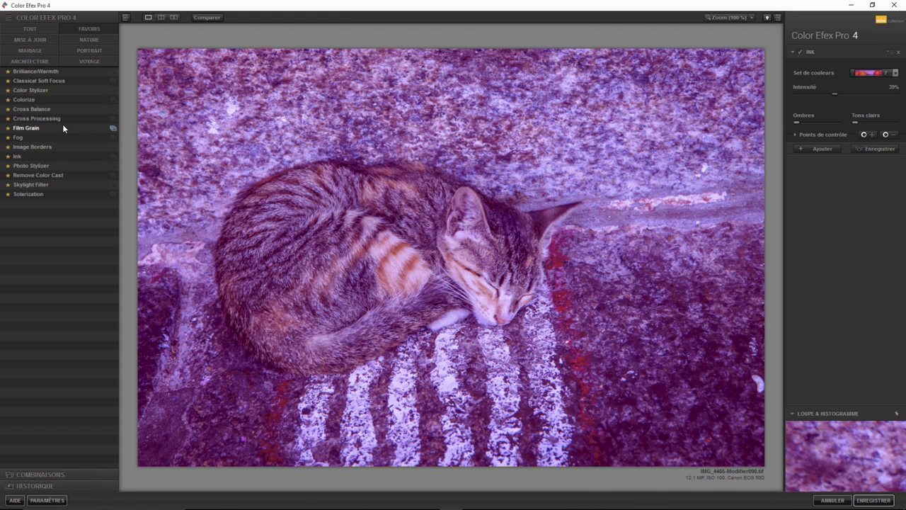
- Try the green Ink colour set 8, then settle on colour set 11
{"action": "left_click", "coordinate": [895, 73]}
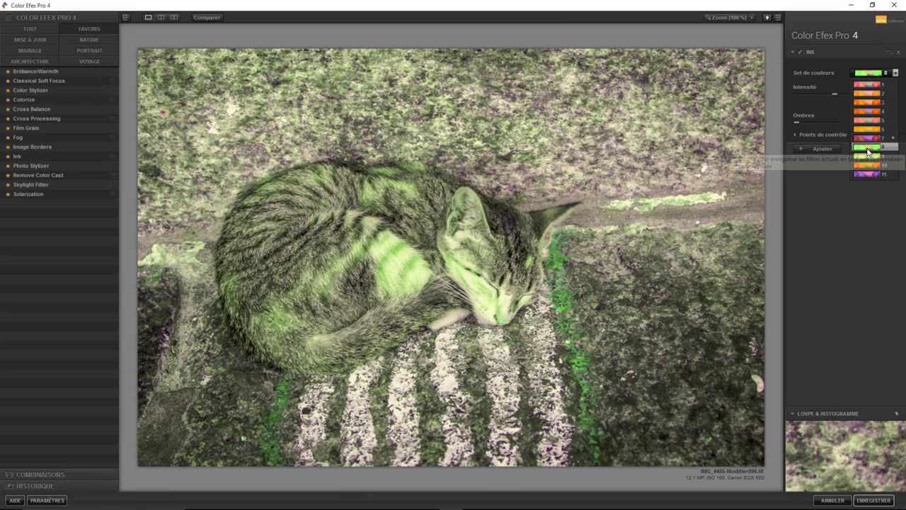
{"action": "left_click", "coordinate": [868, 151]}
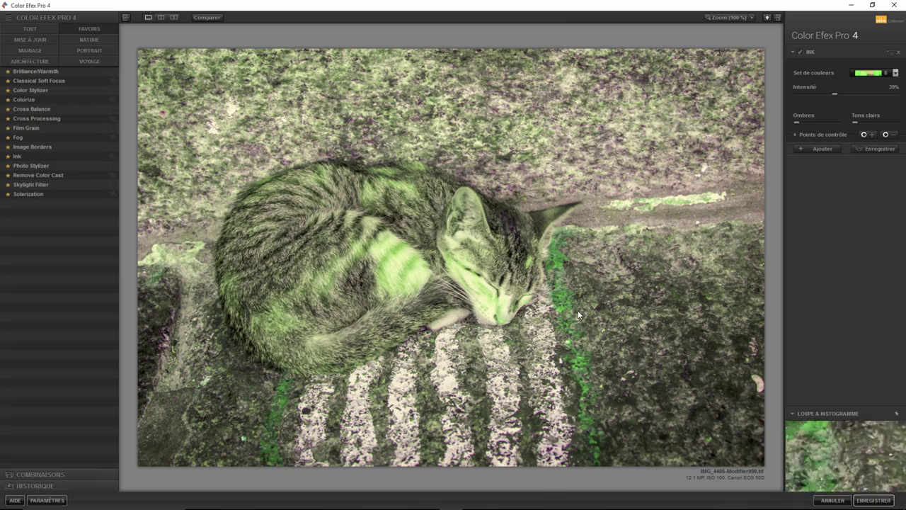
{"action": "left_click", "coordinate": [896, 73]}
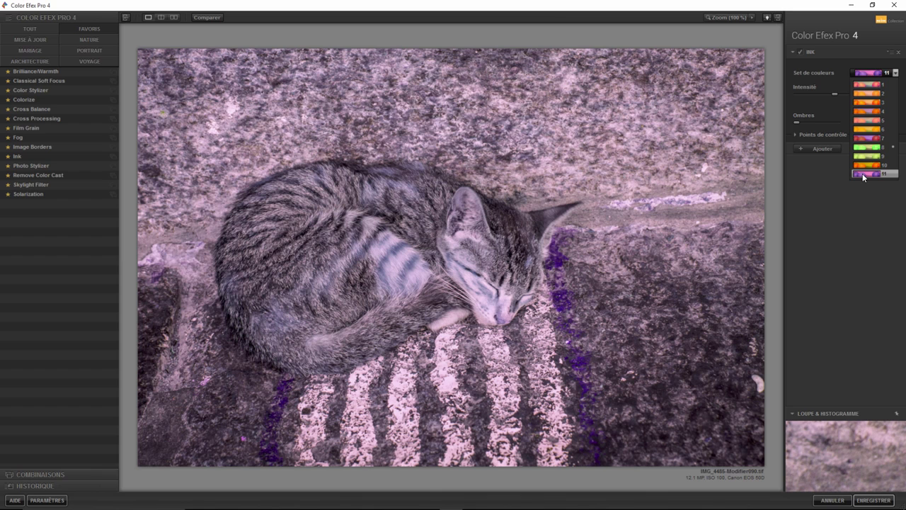
{"action": "left_click", "coordinate": [862, 173]}
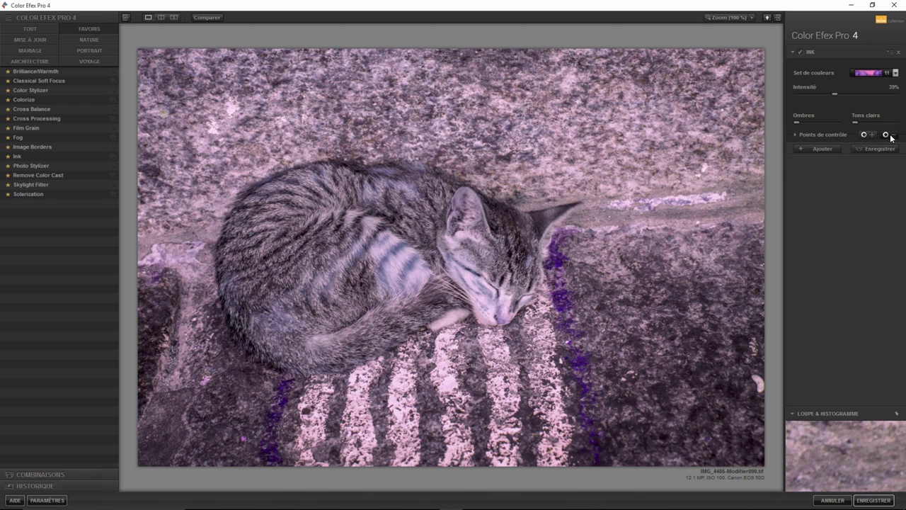
- Place an Ink control point on the cat's face and move it down onto the nose
{"action": "left_click", "coordinate": [491, 276]}
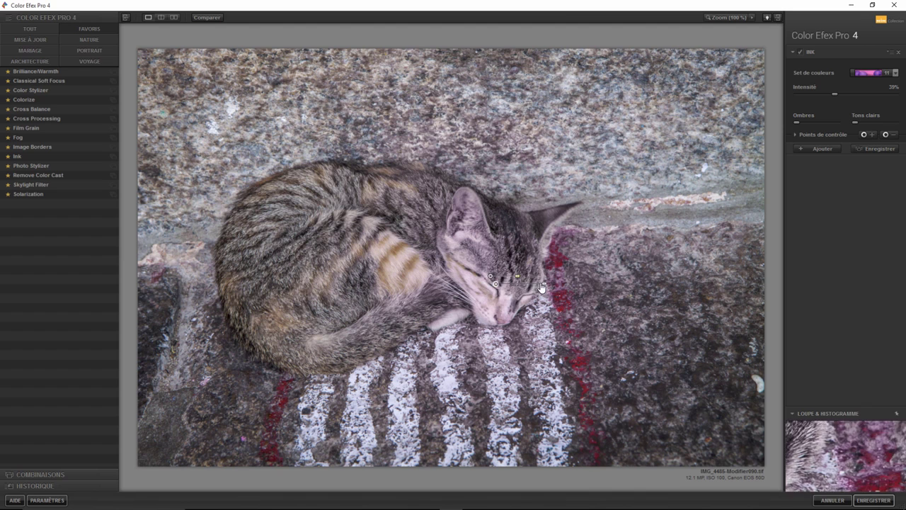
{"action": "left_click_drag", "start_coordinate": [491, 276], "coordinate": [484, 293]}
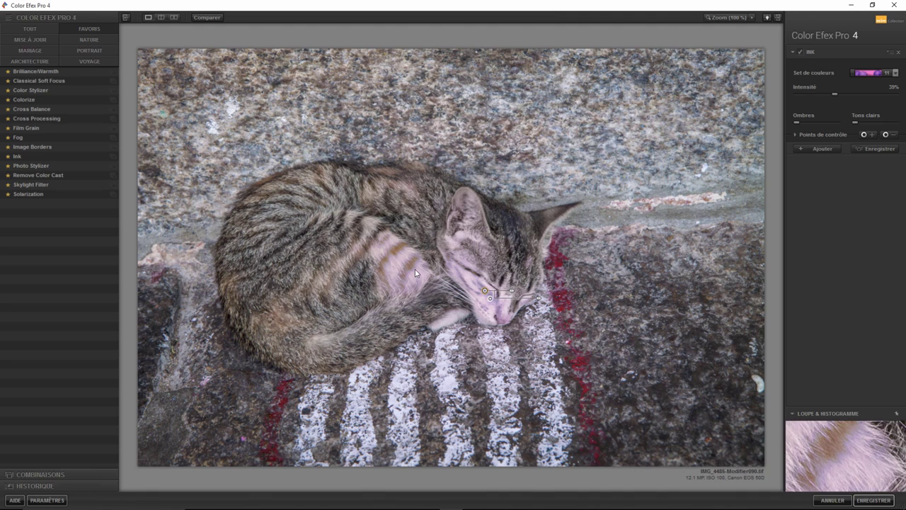
- Apply Photo Stylizer in the Copper style with warmth 73% and intensity 43%
{"action": "left_click", "coordinate": [31, 165]}
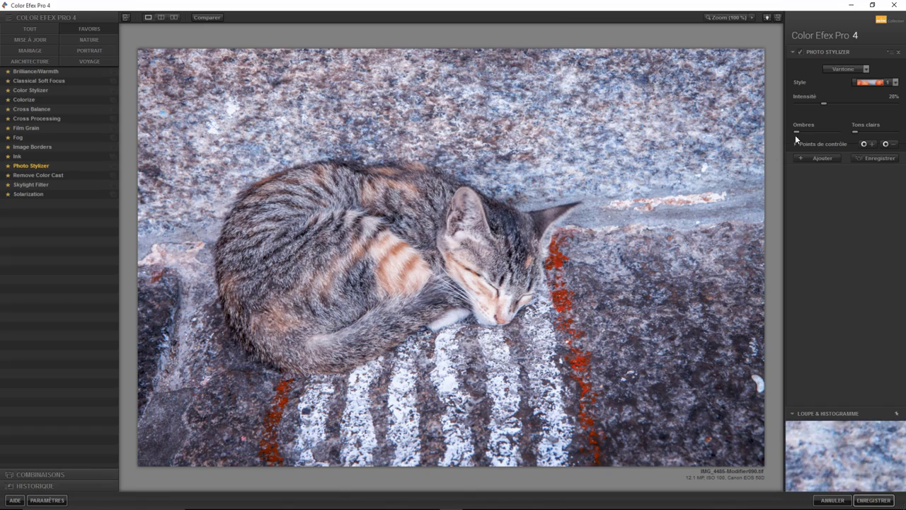
{"action": "left_click", "coordinate": [838, 69]}
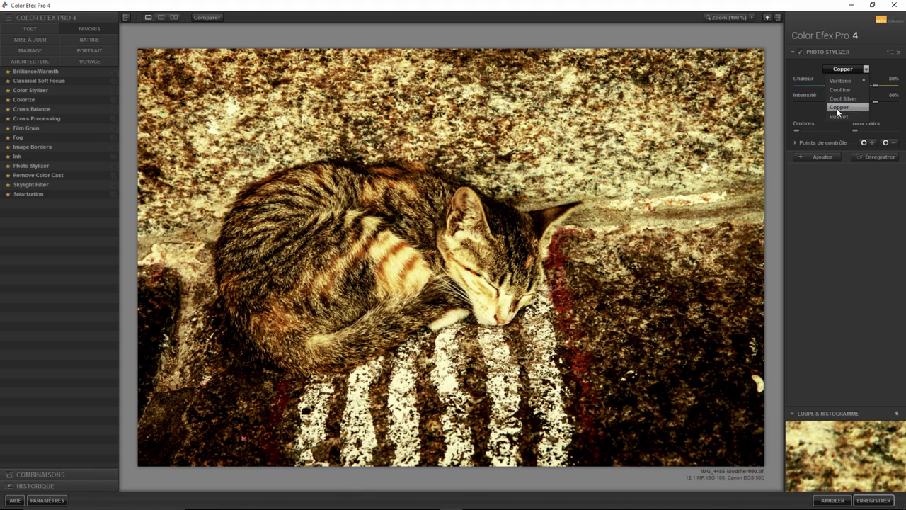
{"action": "left_click", "coordinate": [838, 108]}
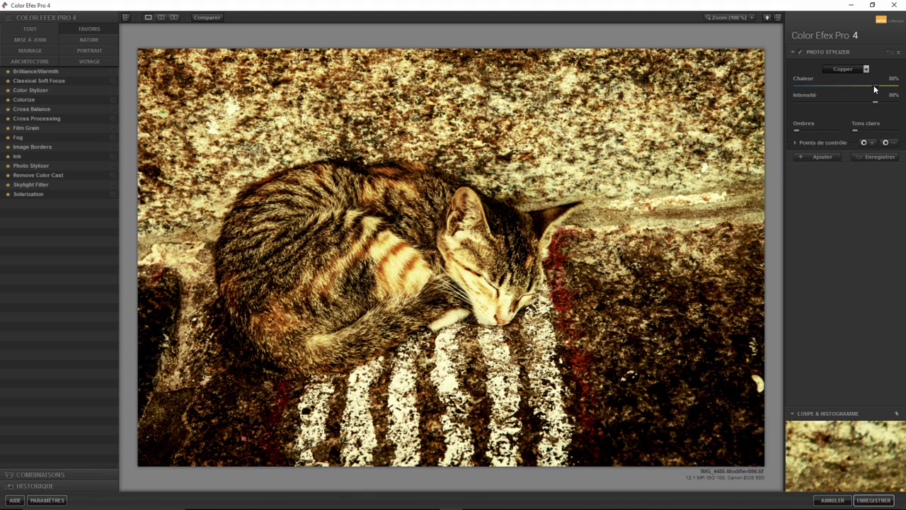
{"action": "mouse_move", "coordinate": [874, 85]}
{"action": "left_mouse_down"}
{"action": "mouse_move", "coordinate": [808, 85]}
{"action": "mouse_move", "coordinate": [860, 86]}
{"action": "mouse_move", "coordinate": [789, 109]}
{"action": "left_mouse_up"}
{"action": "mouse_move", "coordinate": [830, 111]}
{"action": "left_mouse_down"}
{"action": "mouse_move", "coordinate": [860, 110]}
{"action": "mouse_move", "coordinate": [866, 90]}
{"action": "left_mouse_up"}
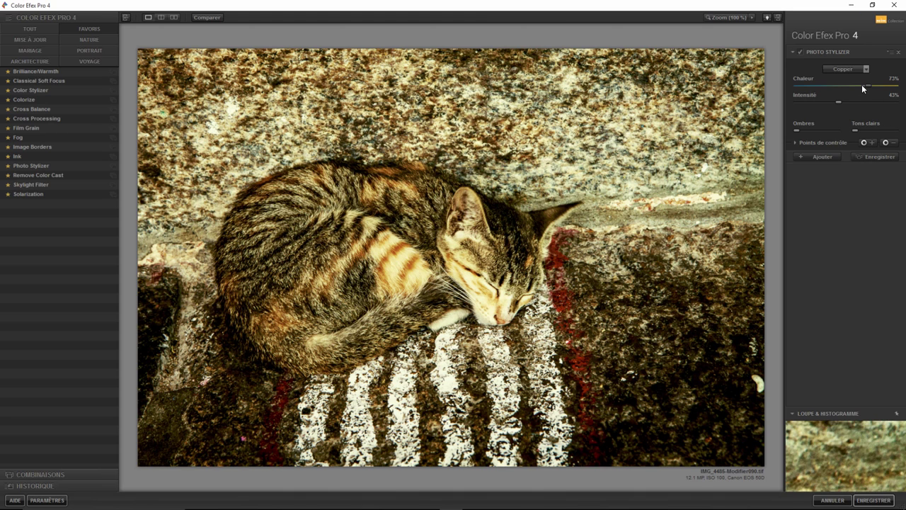
- Swap in Remove Color Cast at 100% intensity with colour 267°
{"action": "left_click", "coordinate": [45, 174]}
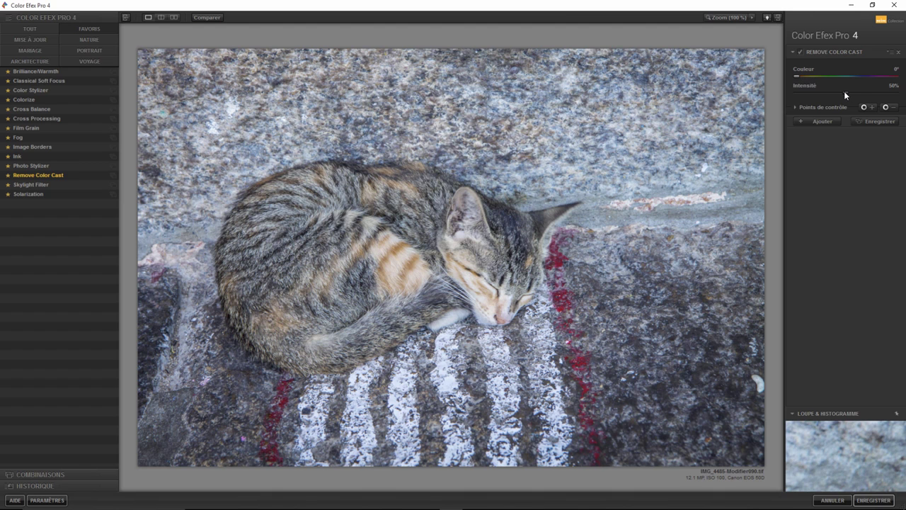
{"action": "left_click_drag", "start_coordinate": [845, 93], "coordinate": [903, 92]}
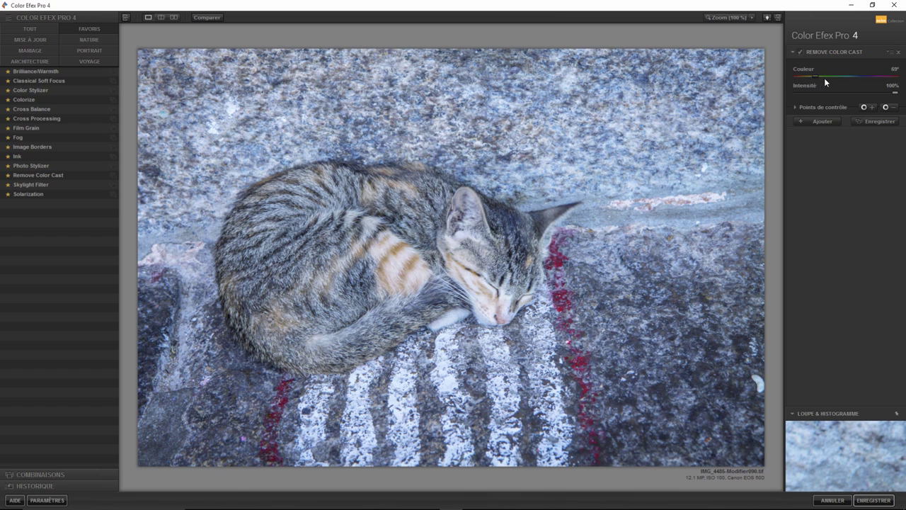
{"action": "left_click_drag", "start_coordinate": [824, 79], "coordinate": [865, 79]}
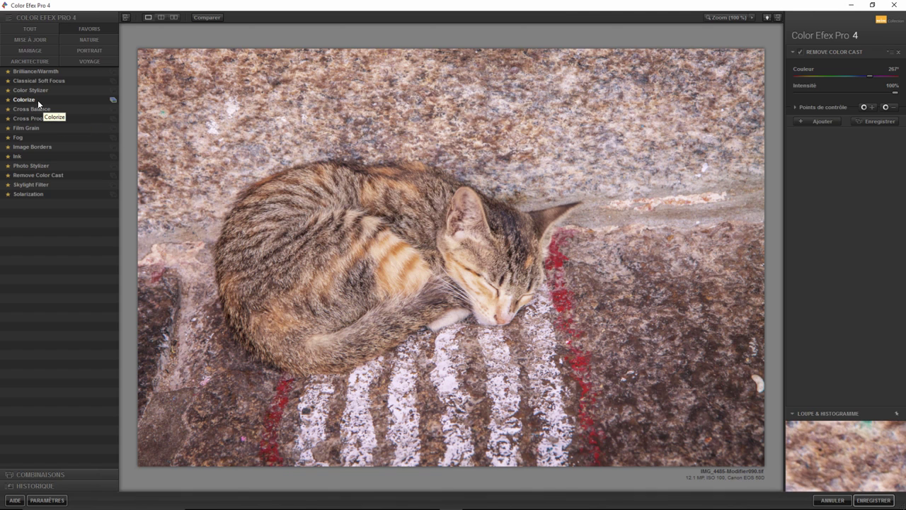
- Apply Colorize, stack Remove Color Cast in a new slot, and expand both filter sections
{"action": "left_click", "coordinate": [37, 101]}
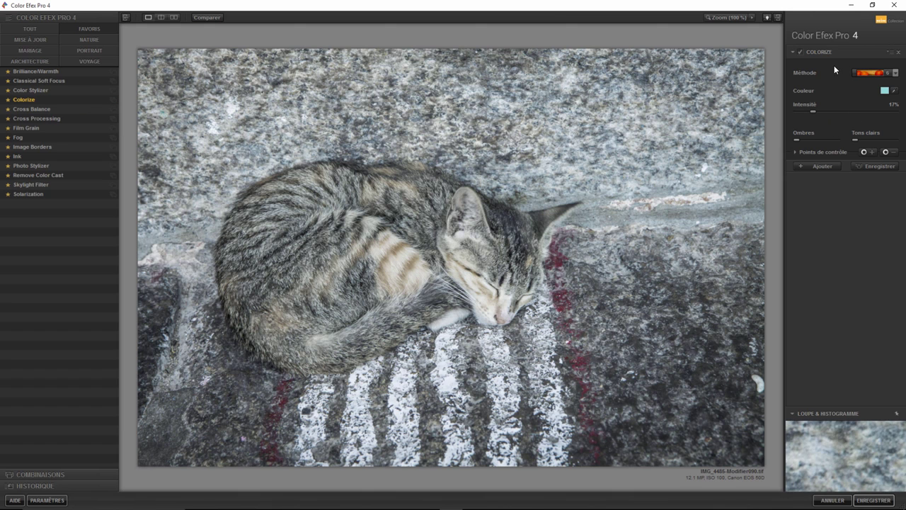
{"action": "left_click", "coordinate": [813, 166]}
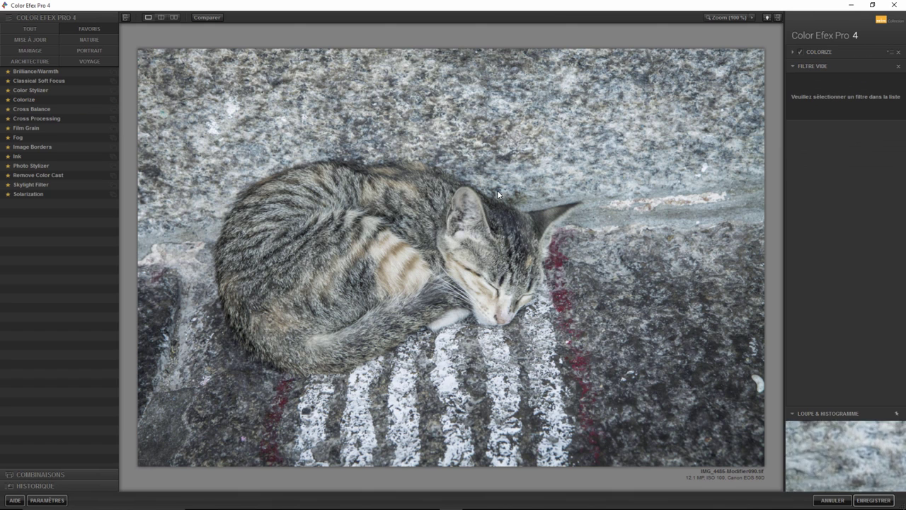
{"action": "left_click", "coordinate": [49, 174]}
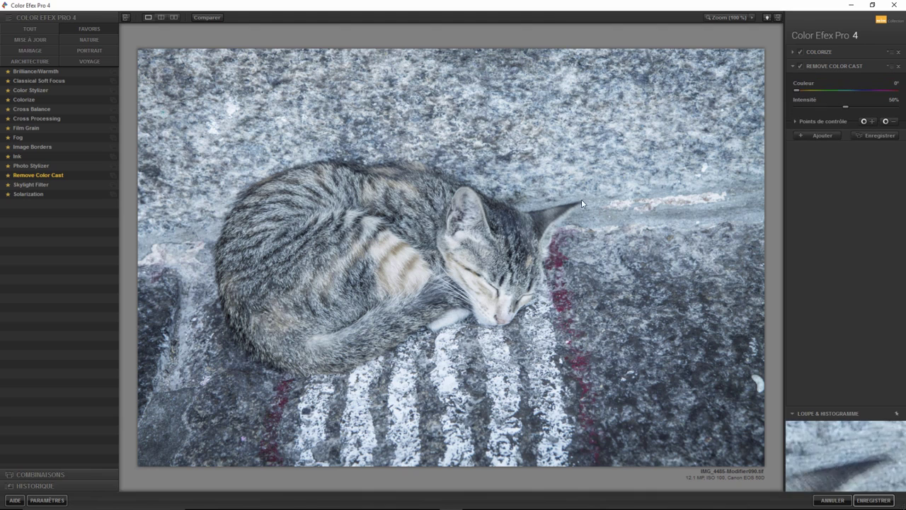
{"action": "left_click", "coordinate": [850, 52]}
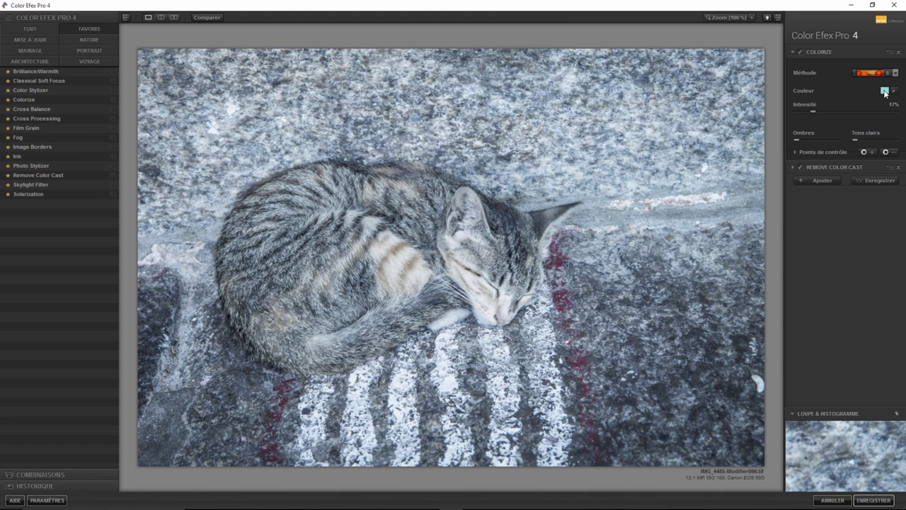
{"action": "left_click", "coordinate": [792, 166]}
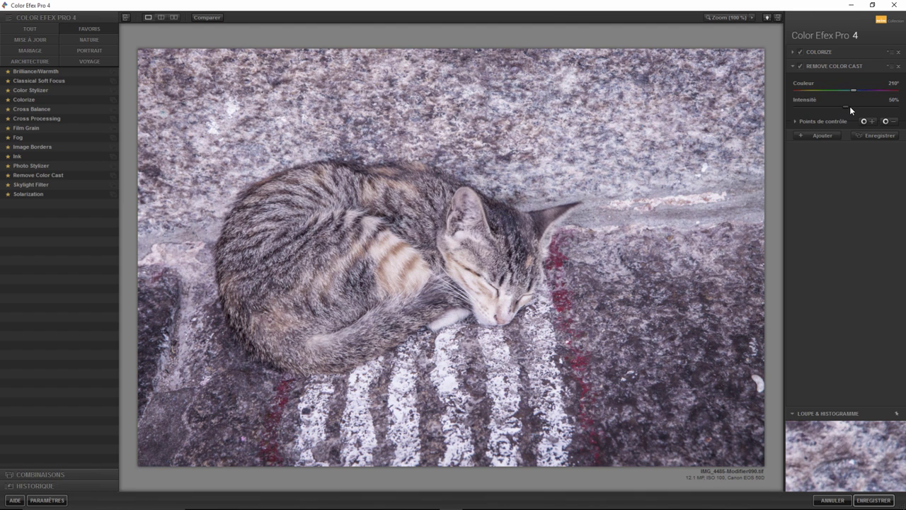
- Give Remove Color Cast full intensity with a violet tint, and drop Colorize intensity to 0%
{"action": "left_click_drag", "start_coordinate": [847, 106], "coordinate": [896, 106]}
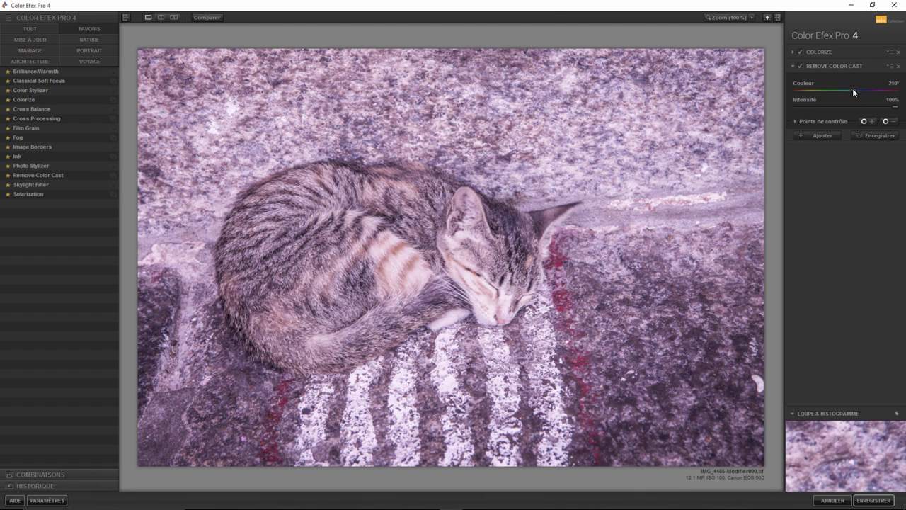
{"action": "left_click_drag", "start_coordinate": [849, 89], "coordinate": [833, 91]}
{"action": "left_click", "coordinate": [791, 51]}
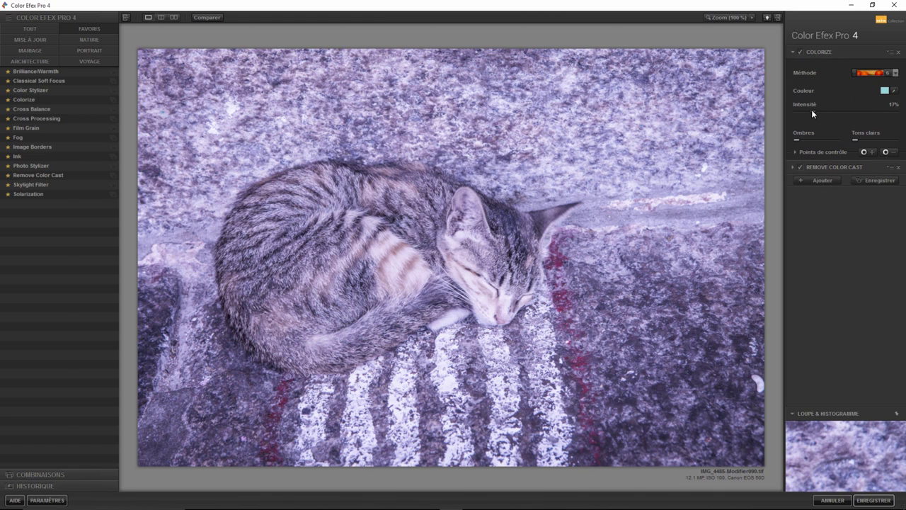
{"action": "left_click", "coordinate": [792, 167]}
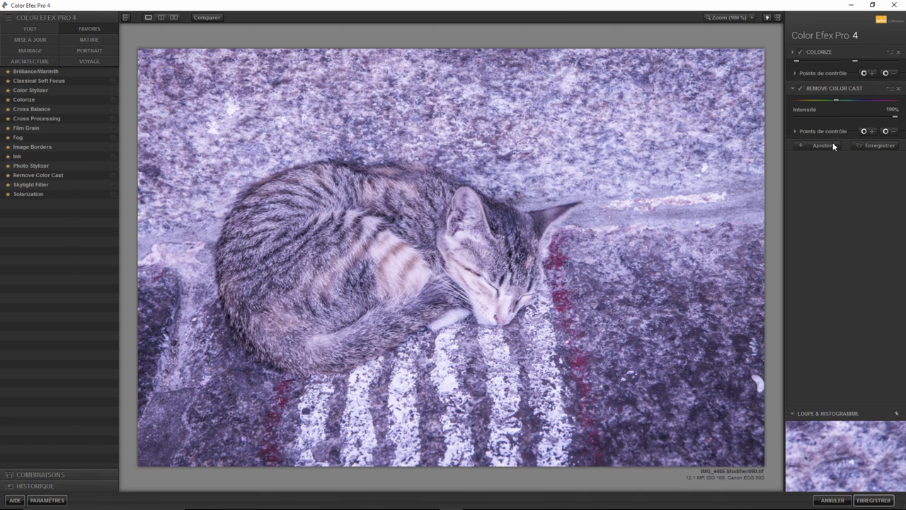
{"action": "left_click", "coordinate": [792, 52]}
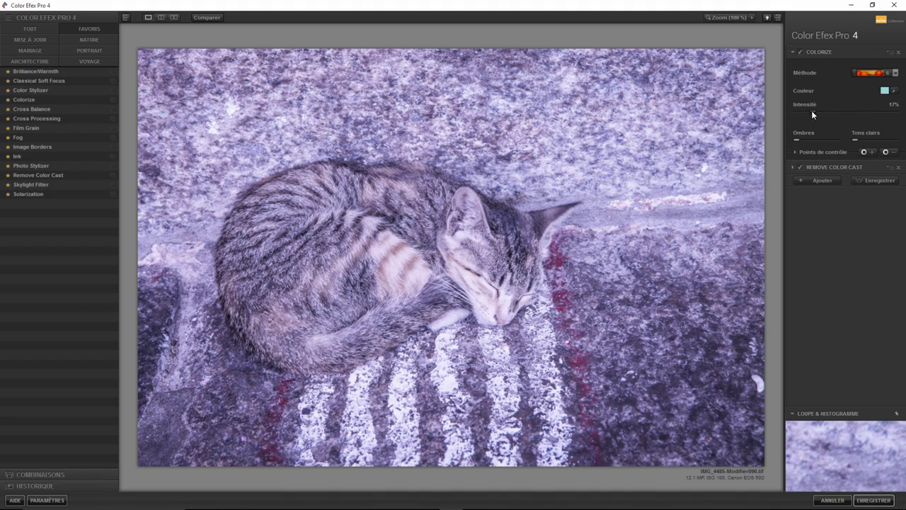
{"action": "left_click_drag", "start_coordinate": [811, 110], "coordinate": [759, 111]}
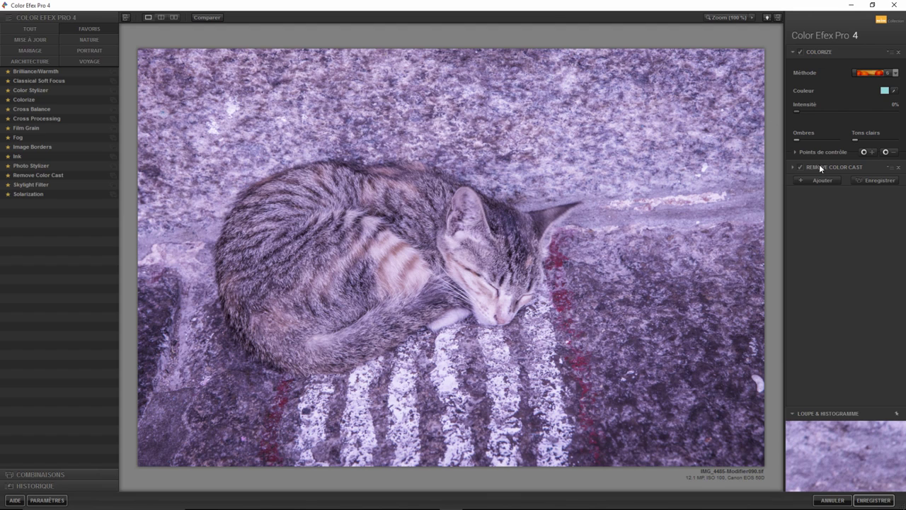
- Replace Colorize with Skylight Filter, delete Remove Color Cast, and set intensity to about 27%
{"action": "left_click", "coordinate": [28, 184]}
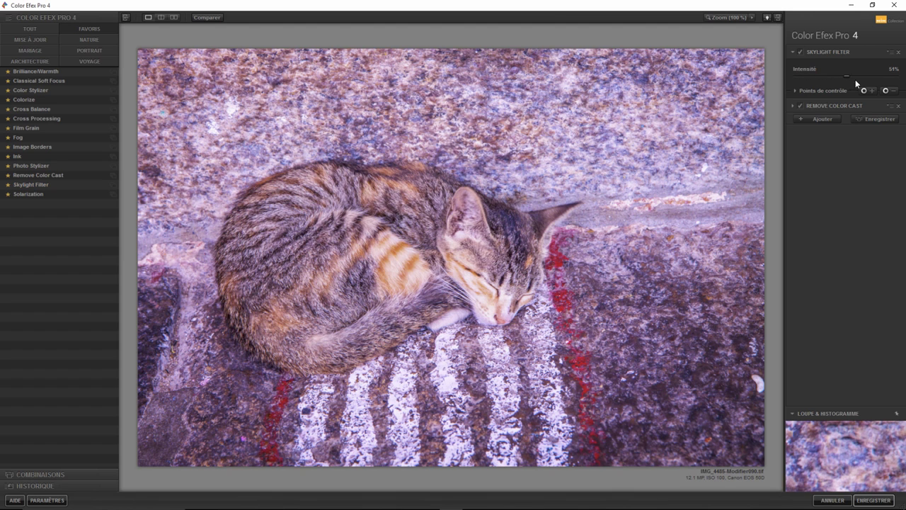
{"action": "mouse_move", "coordinate": [815, 75]}
{"action": "left_mouse_down"}
{"action": "mouse_move", "coordinate": [875, 83]}
{"action": "mouse_move", "coordinate": [823, 79]}
{"action": "left_mouse_up"}
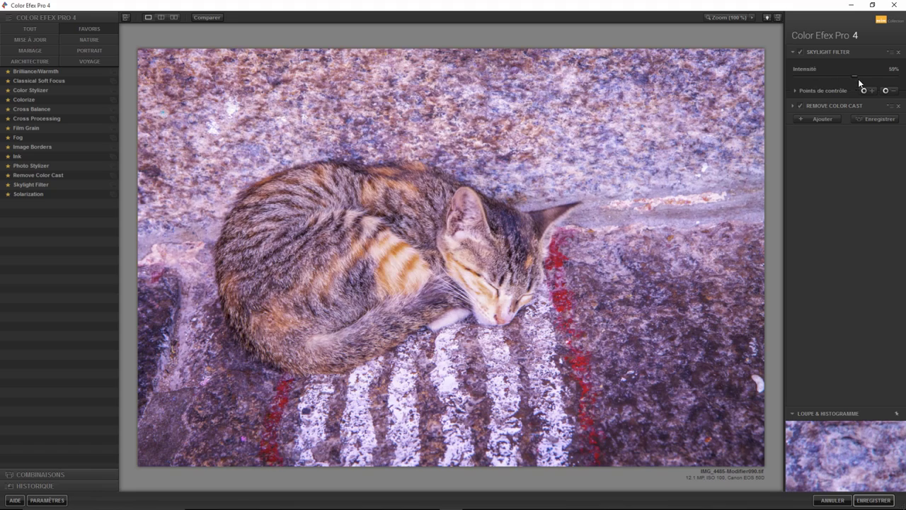
{"action": "left_click", "coordinate": [822, 79]}
{"action": "left_click", "coordinate": [897, 106]}
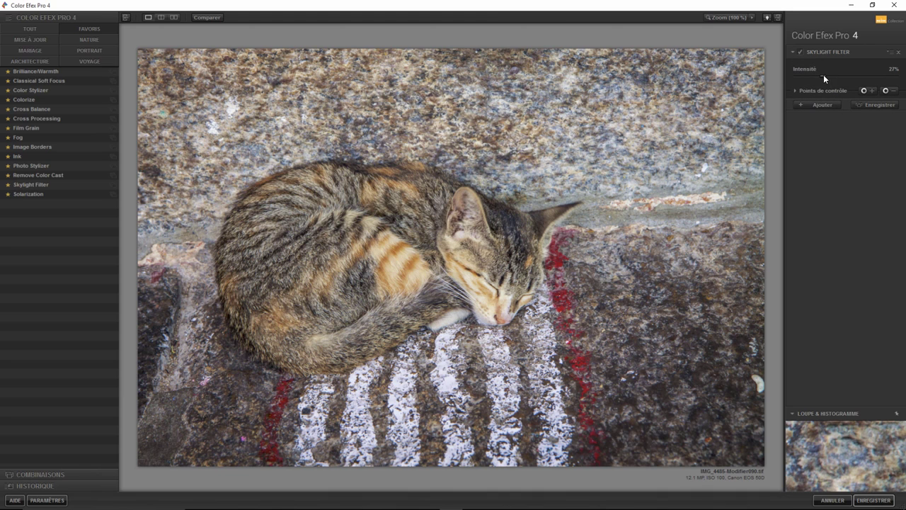
{"action": "left_click", "coordinate": [857, 76]}
{"action": "left_click", "coordinate": [793, 78]}
{"action": "left_click_drag", "start_coordinate": [797, 76], "coordinate": [822, 77]}
- Apply the Solarization filter using the orange colour method preset 5
{"action": "left_click", "coordinate": [32, 195]}
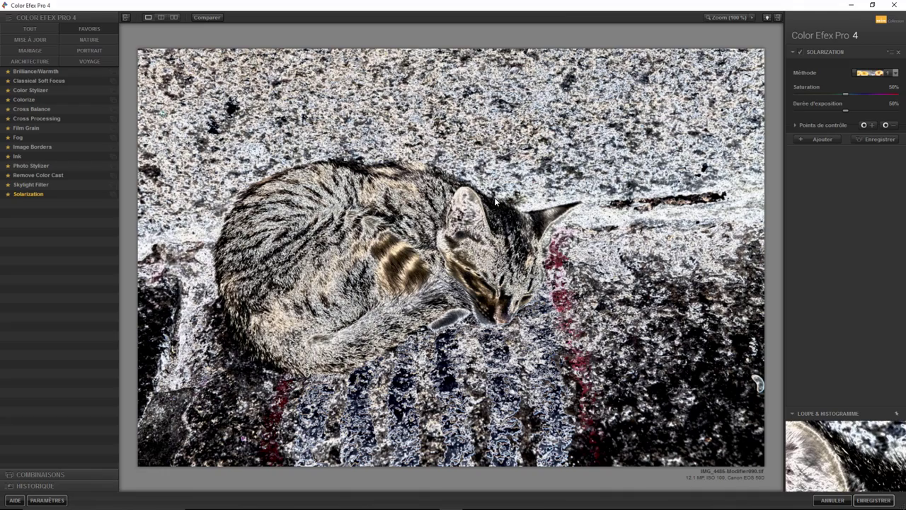
{"action": "left_click", "coordinate": [896, 72]}
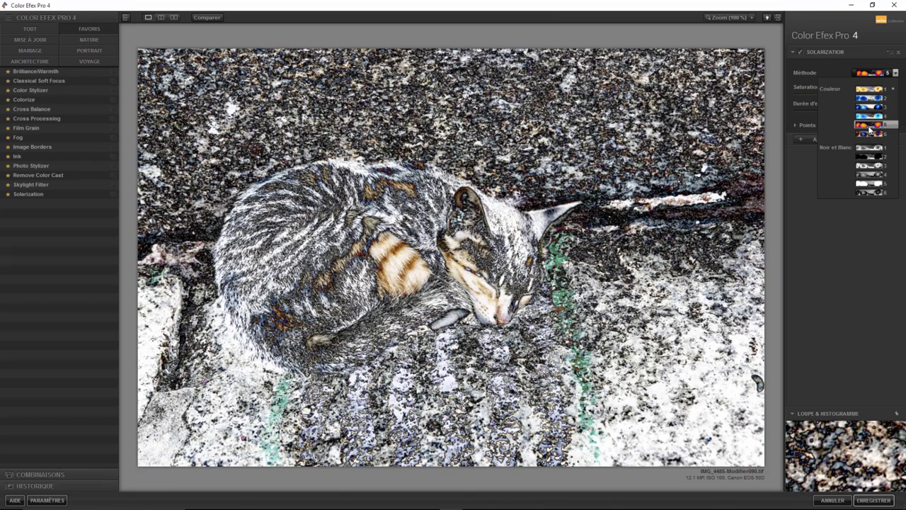
{"action": "left_click", "coordinate": [869, 125]}
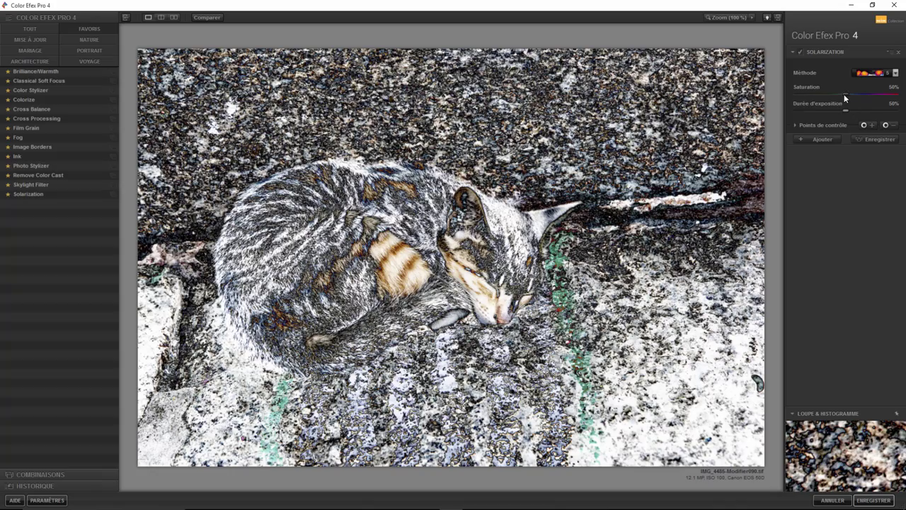
- Set Solarization saturation to 87% and exposure time (Durée d'exposition) to 65%
{"action": "mouse_move", "coordinate": [845, 94]}
{"action": "left_mouse_down"}
{"action": "mouse_move", "coordinate": [881, 96]}
{"action": "mouse_move", "coordinate": [806, 112]}
{"action": "mouse_move", "coordinate": [865, 113]}
{"action": "mouse_move", "coordinate": [854, 113]}
{"action": "left_mouse_up"}
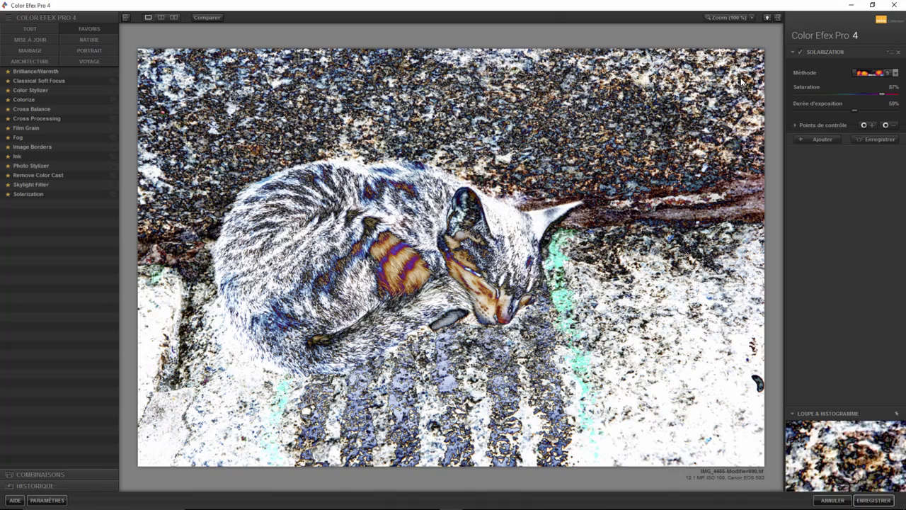
{"action": "mouse_move", "coordinate": [855, 110]}
{"action": "left_mouse_down"}
{"action": "mouse_move", "coordinate": [814, 111]}
{"action": "mouse_move", "coordinate": [853, 110]}
{"action": "left_mouse_up"}
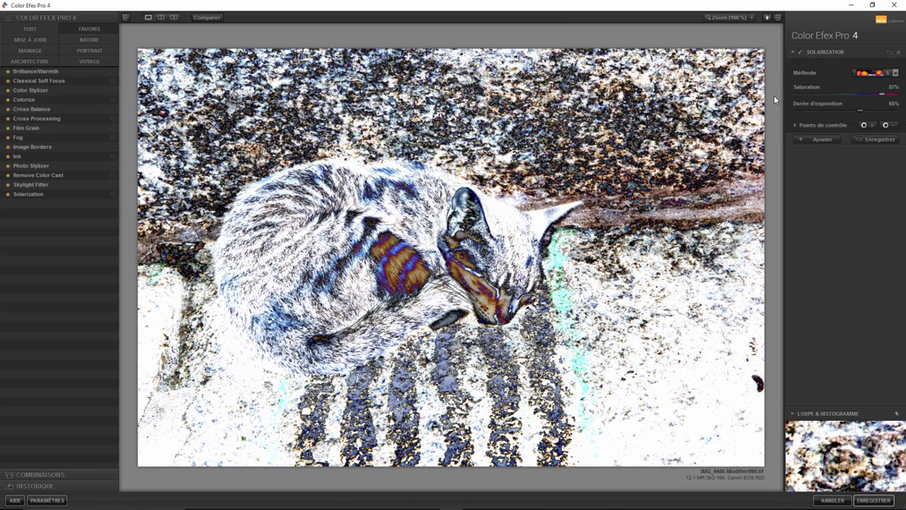